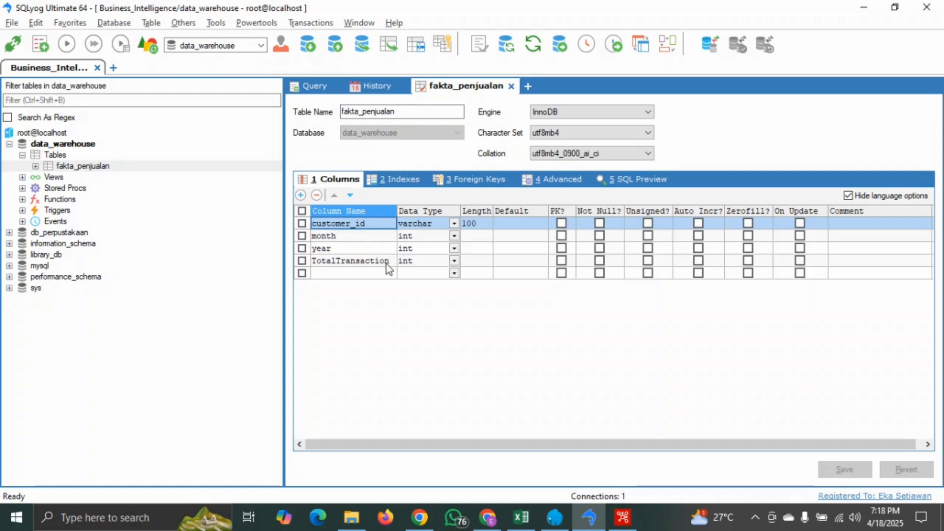
Step: Switch to Excel and review the columns of the Retail_Data_Transactions source data
key("alt+Tab")
key("alt+Tab")
key("alt+Tab")
key("alt+Tab")
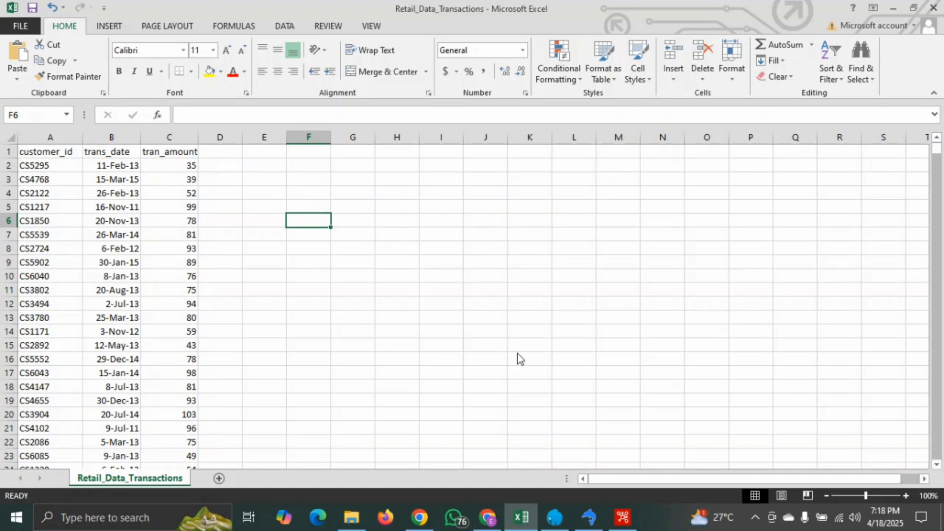
Step: Switch to Spoon and add a CSV file input step to the Tugas Proses ETL Agregasi Data canvas
key("alt+Tab")
key("alt+Tab")
key("alt+Tab")
key("alt+Tab")
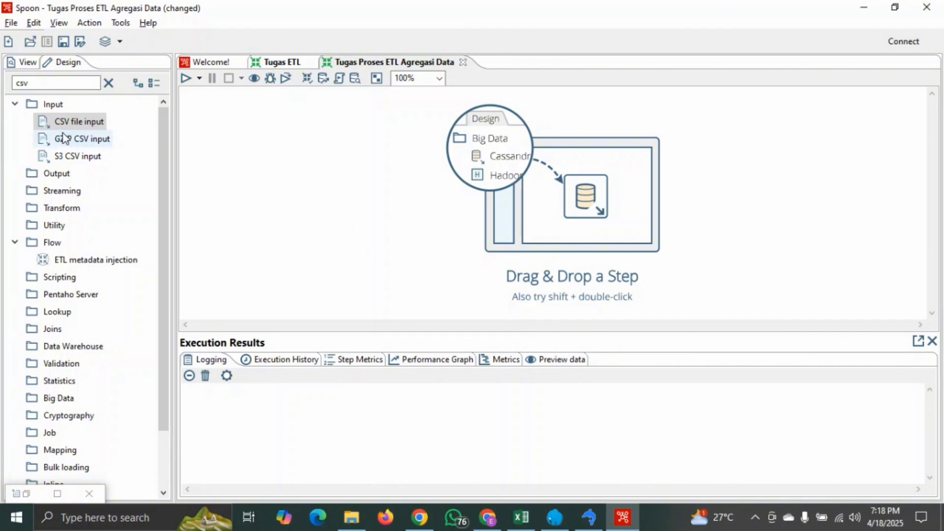
left_click_drag(73, 122, 250, 196)
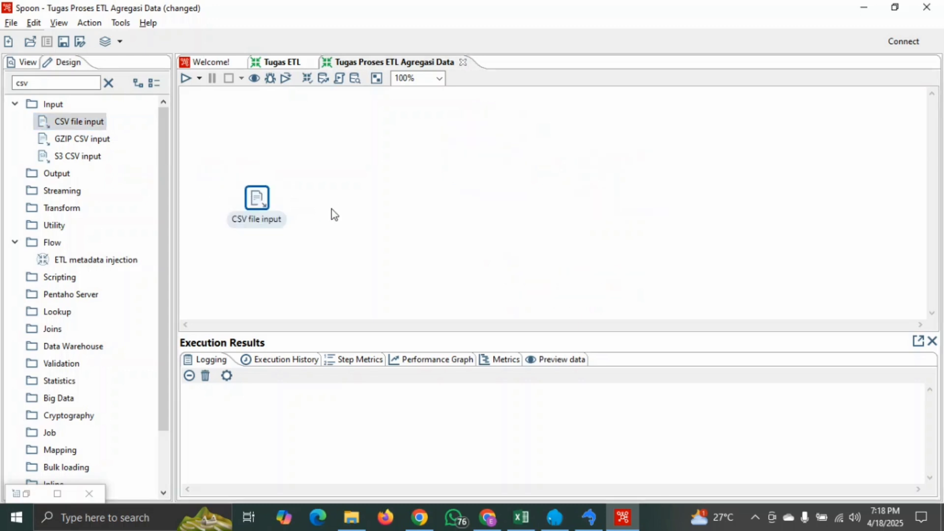
Step: Set the CSV file input's source to Retail_Data_Transactions.csv from D:\TEKNIK INFORMATIKA\Semester 6\Bisnis Intelligence\Tugas P4
double_click(258, 198)
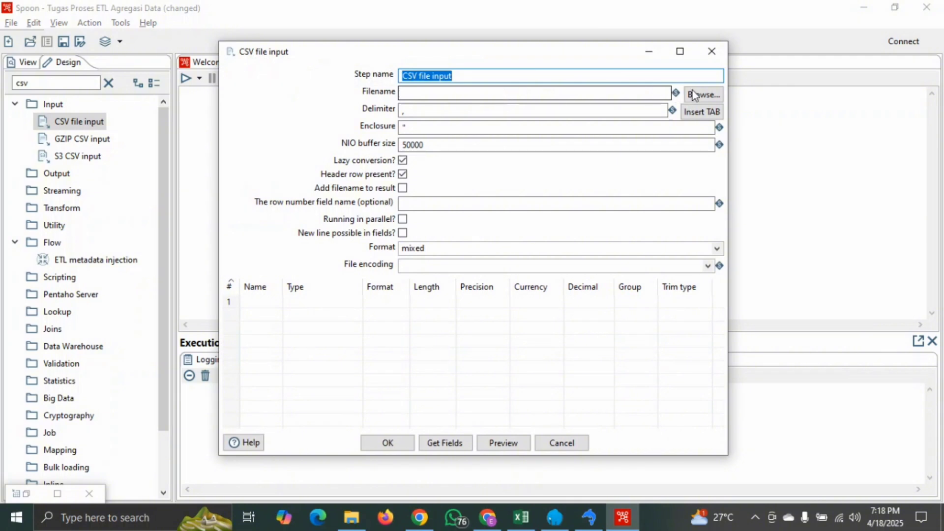
left_click(707, 93)
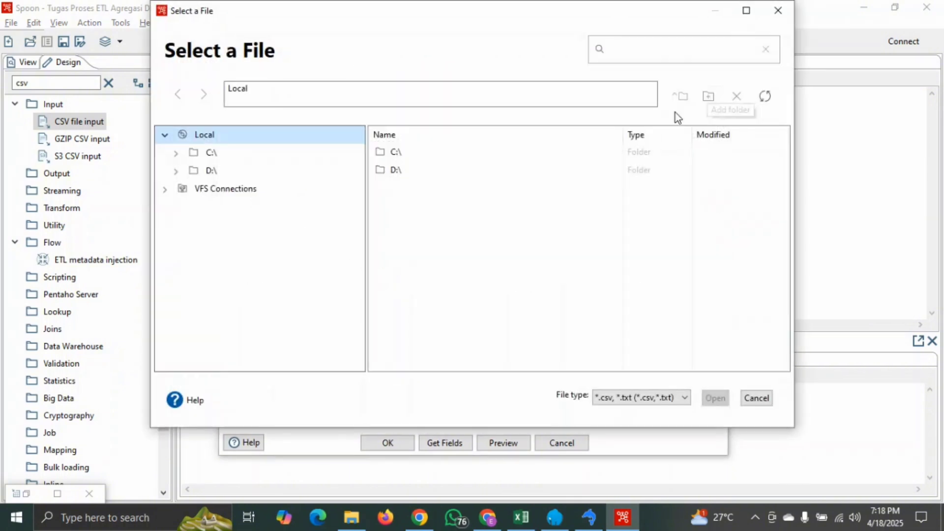
left_click(225, 169)
scroll(221, 297, "down", 10)
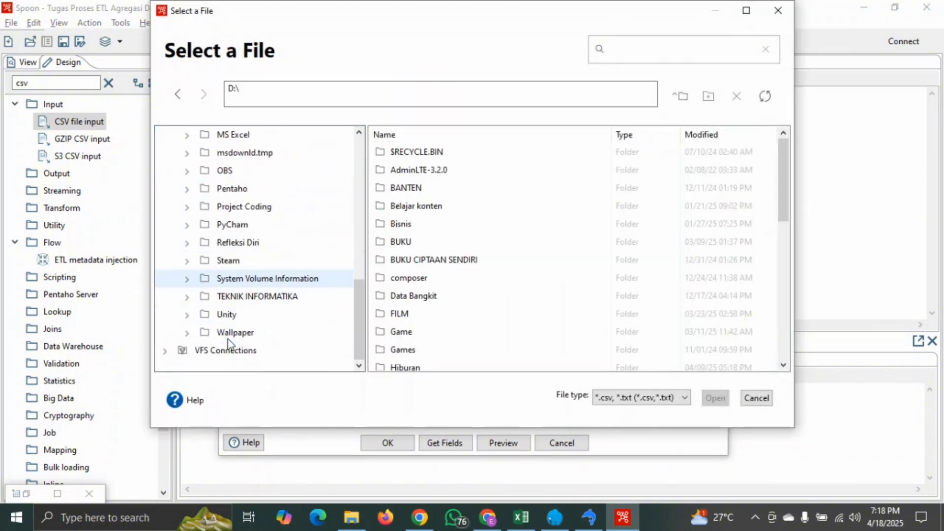
left_click(220, 297)
scroll(236, 285, "down", 3)
left_click(244, 260)
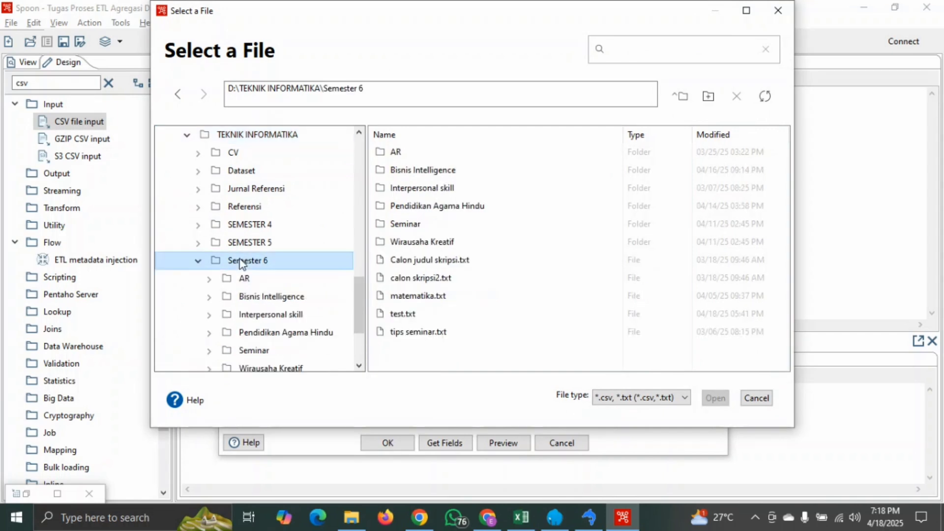
scroll(246, 265, "down", 2)
left_click(256, 189)
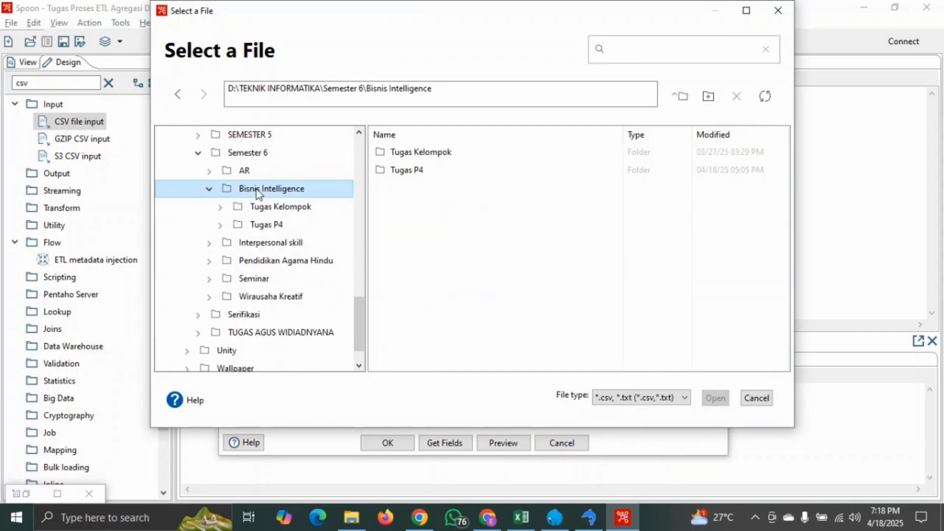
left_click(266, 225)
left_click(447, 156)
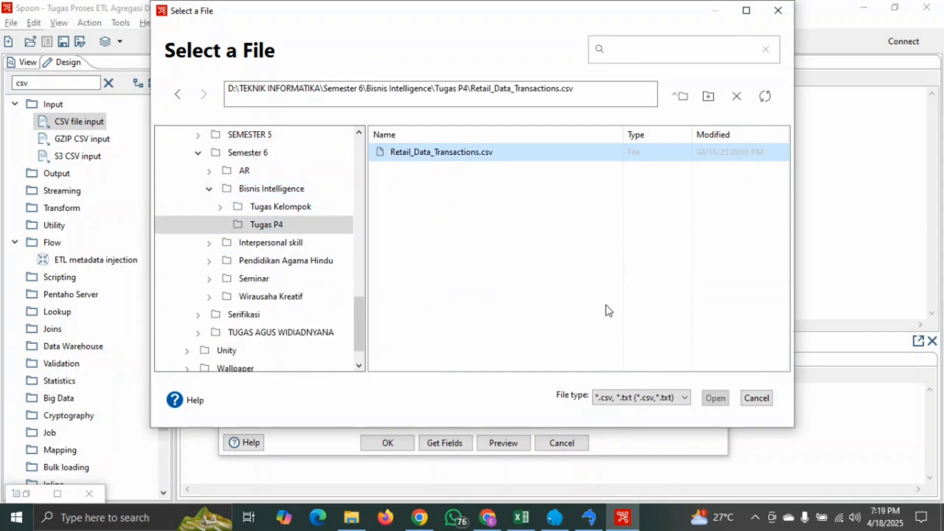
left_click(715, 397)
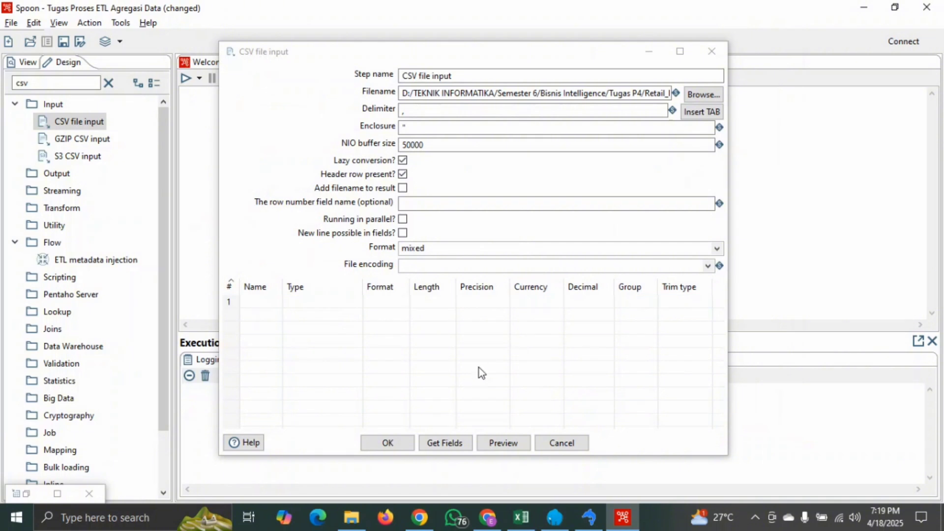
Step: Load the fields from the CSV file into the CSV file input step, then confirm and recheck its settings
left_click(449, 443)
left_click(508, 295)
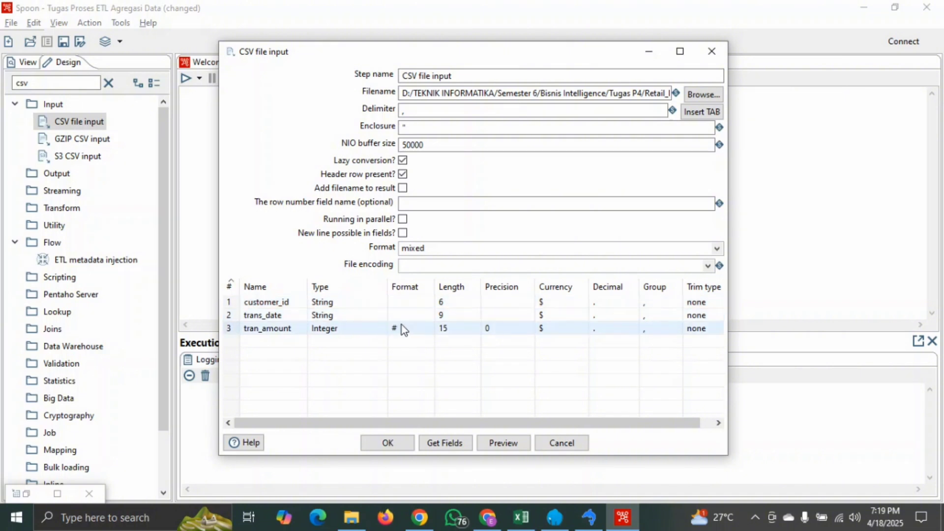
left_click(406, 445)
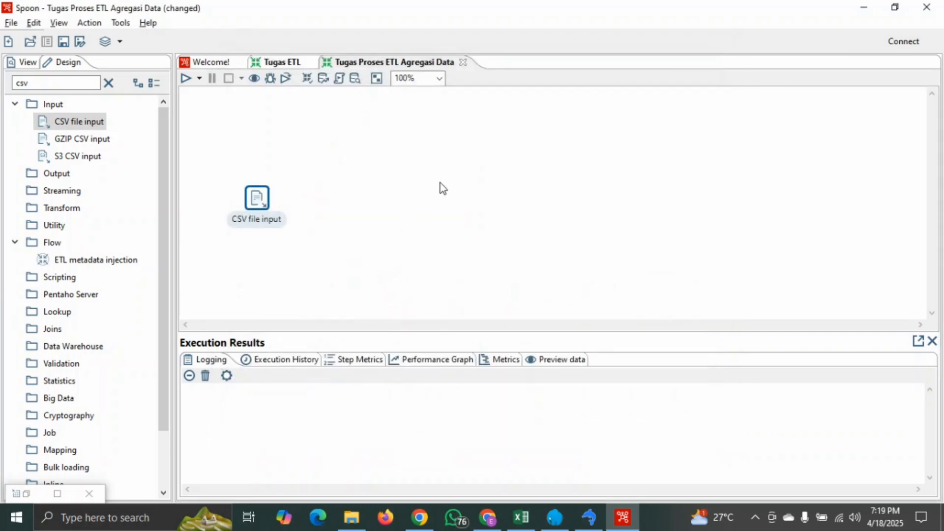
double_click(260, 203)
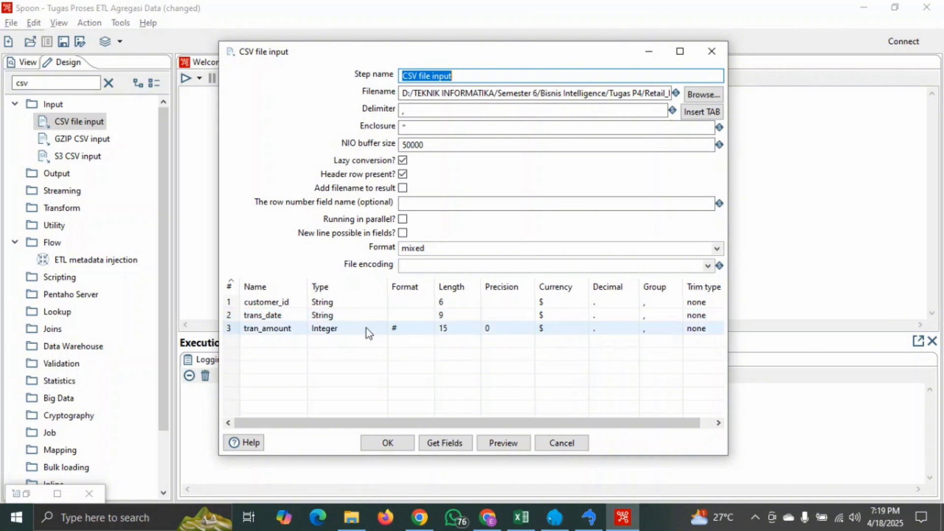
left_click(388, 443)
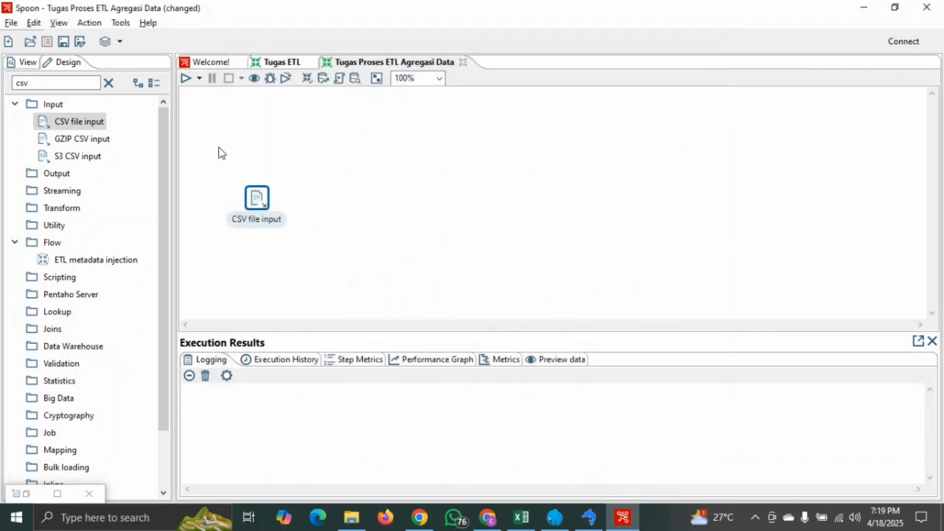
Step: Add a Select values step beside CSV file input and connect the CSV step's main output to it
double_click(78, 82)
type("sele")
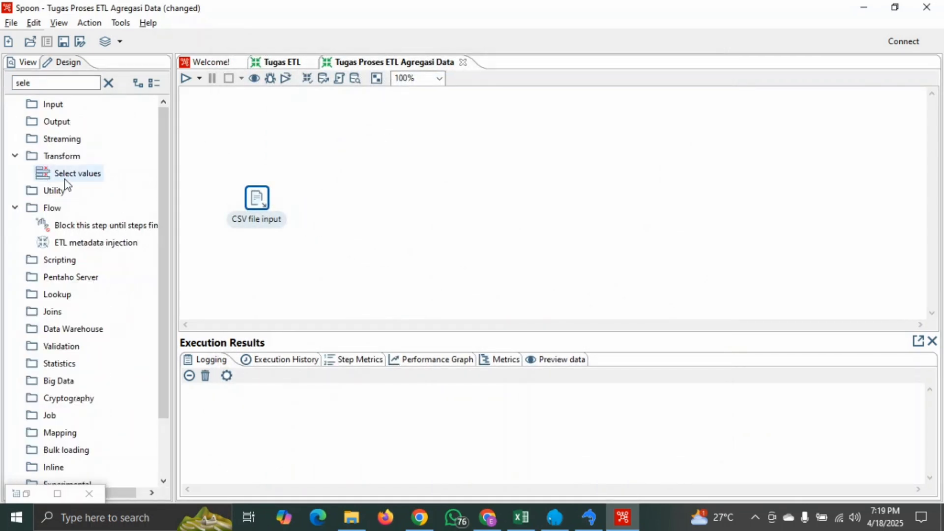
left_click_drag(65, 179, 358, 209)
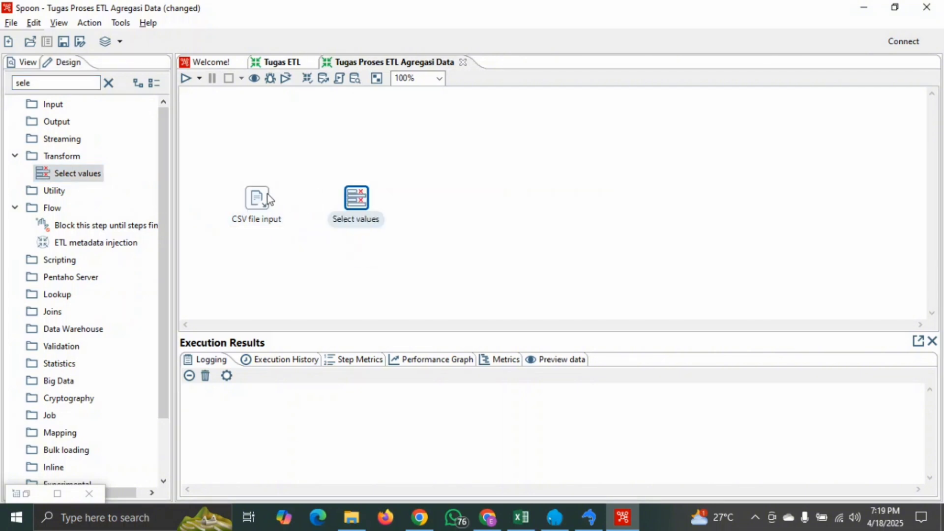
mouse_move(267, 194)
left_click_drag(276, 243, 350, 202)
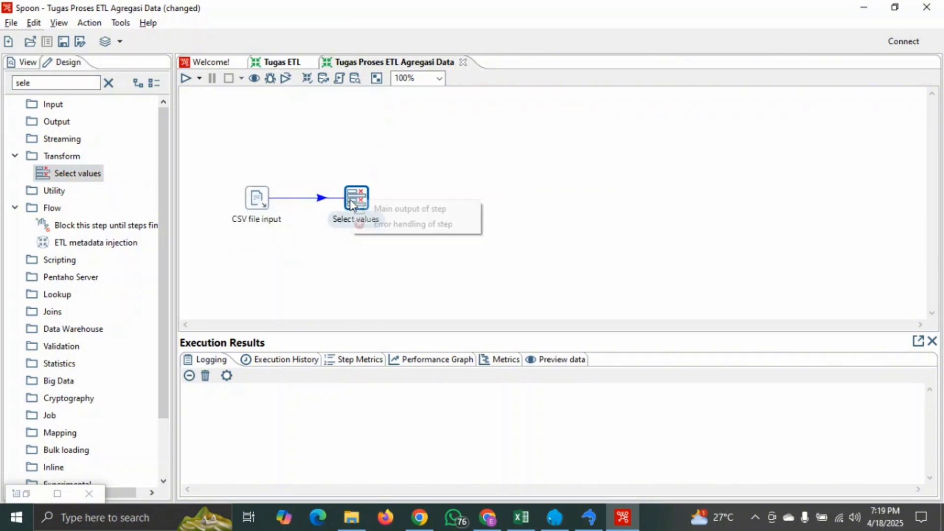
left_click(359, 206)
Step: In Select values, get all incoming fields to select and list customer_id, trans_date and tran_amount as meta-data fields
double_click(357, 202)
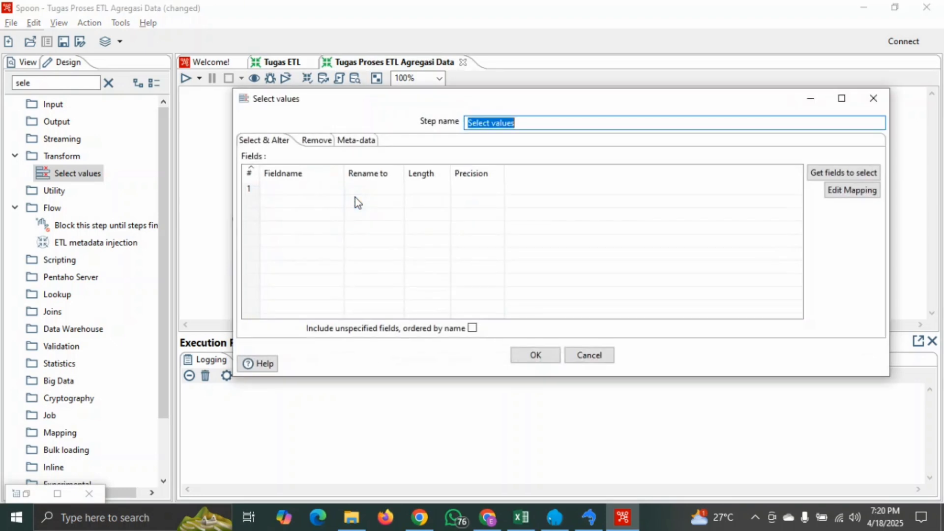
left_click(846, 173)
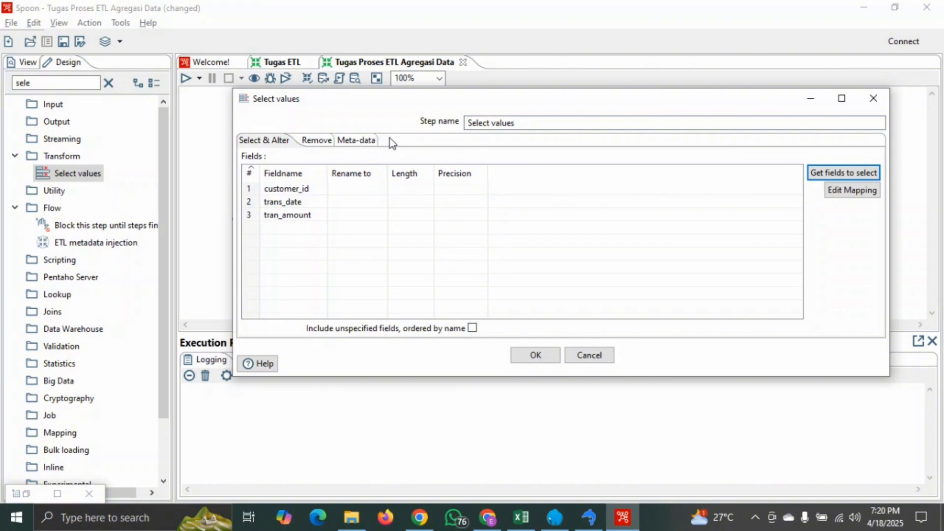
left_click(370, 141)
left_click(316, 192)
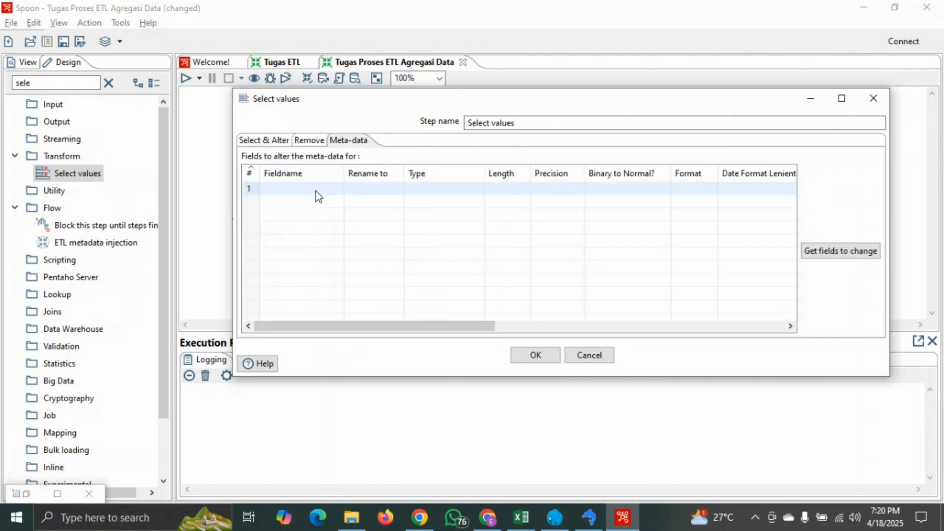
left_click(334, 191)
left_click(338, 188)
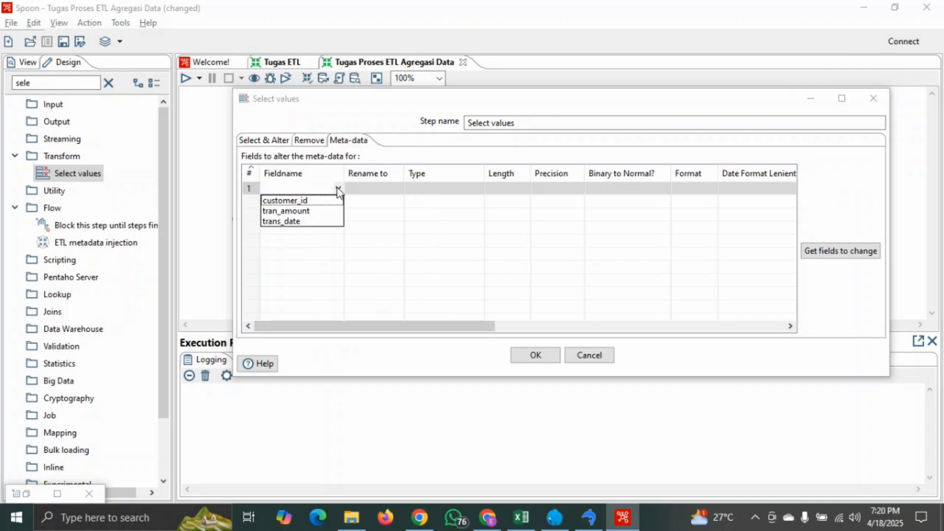
left_click(328, 200)
left_click(334, 201)
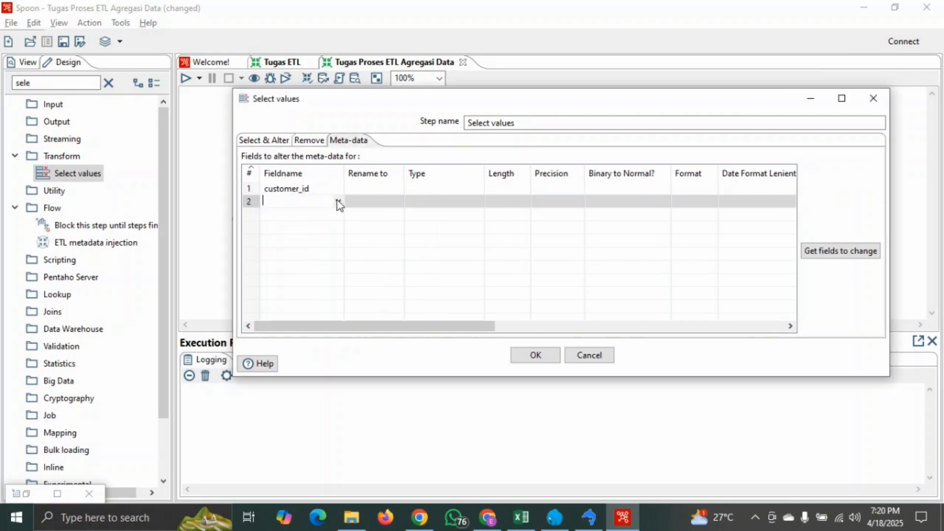
left_click(337, 201)
left_click(320, 235)
left_click(333, 214)
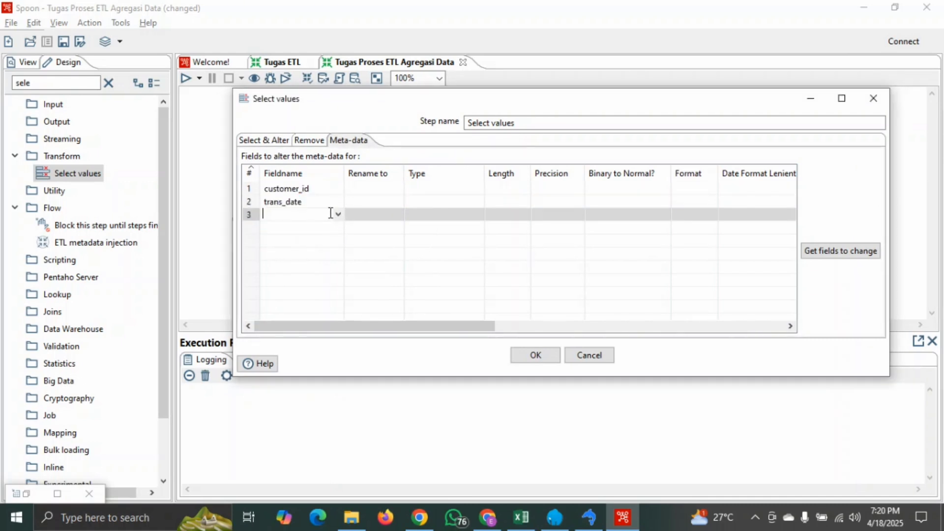
left_click(338, 215)
left_click(321, 237)
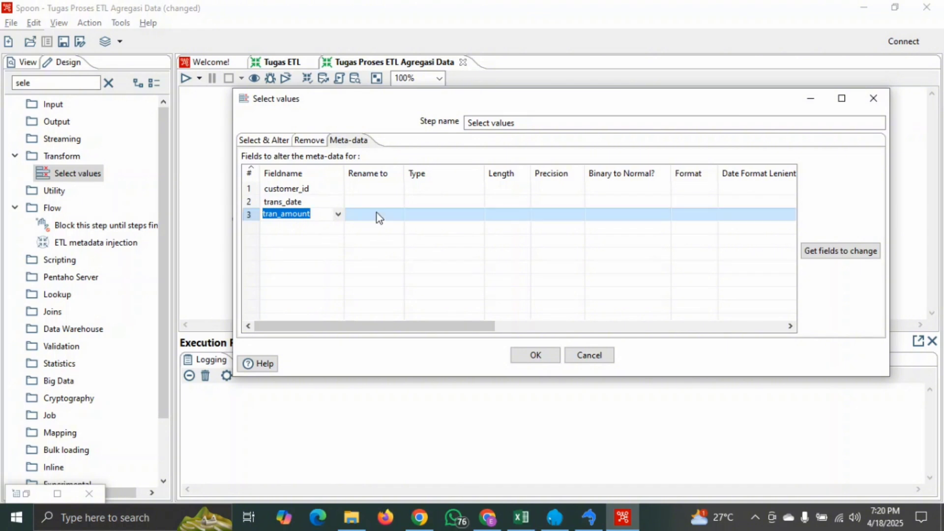
Step: Set the meta-data types to String for customer_id, Date for trans_date and Integer for tran_amount
left_click(456, 188)
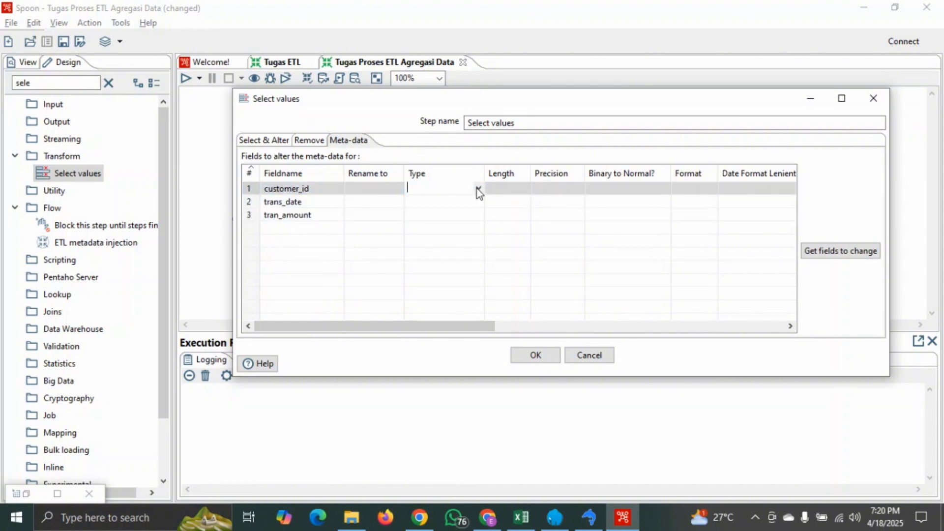
left_click(477, 189)
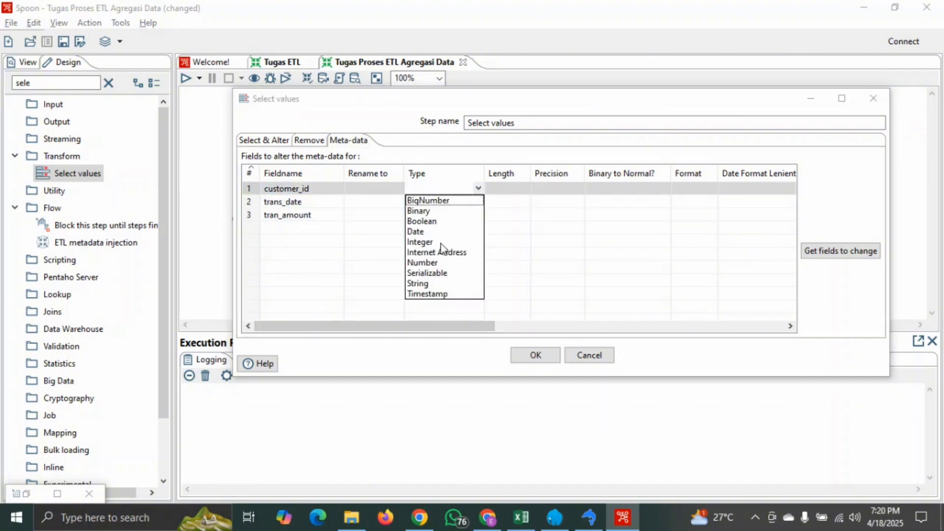
left_click(428, 283)
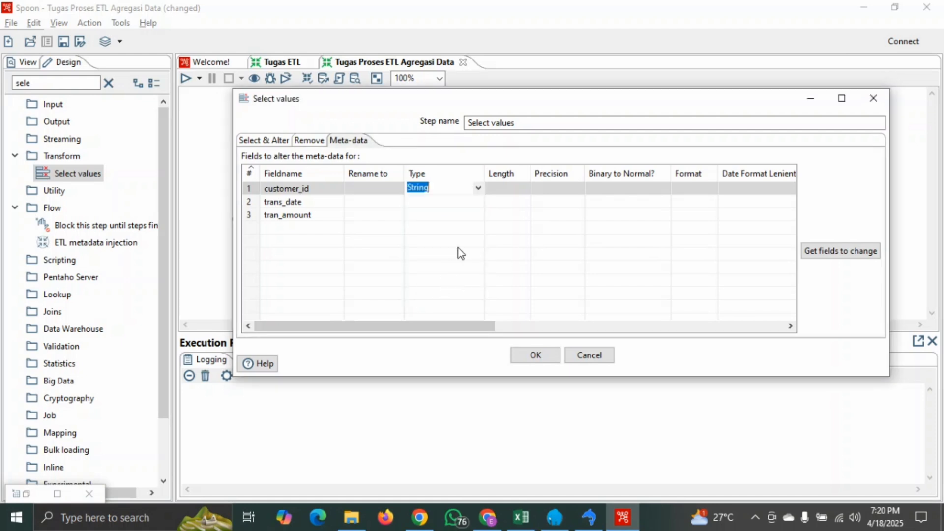
left_click(475, 203)
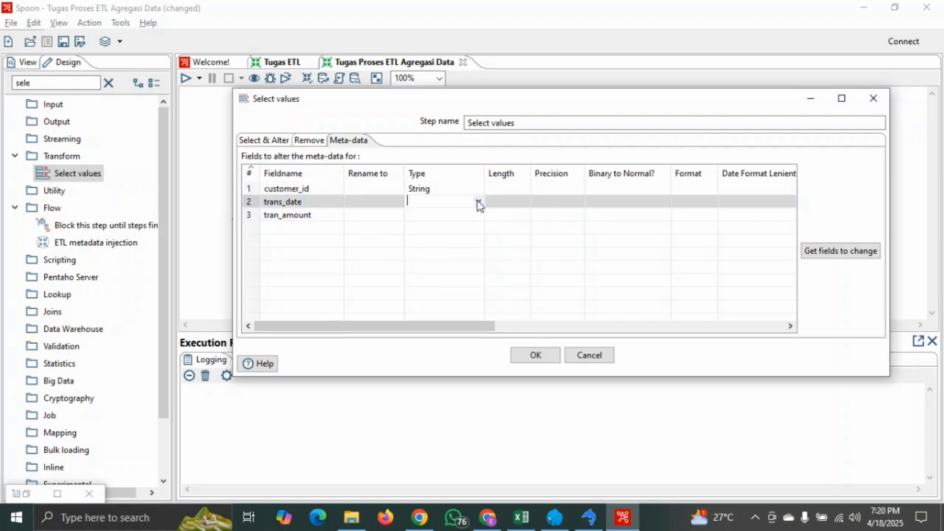
left_click(477, 202)
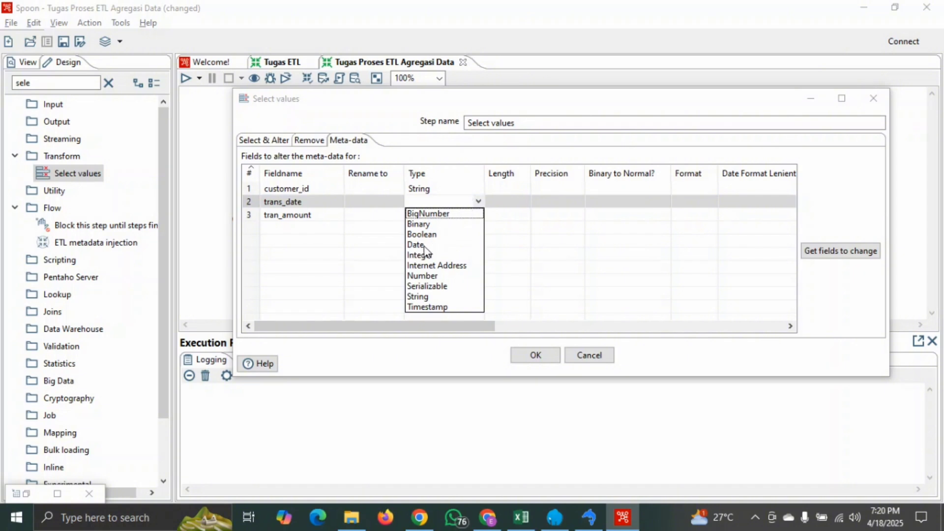
left_click(423, 245)
left_click(469, 215)
left_click(478, 215)
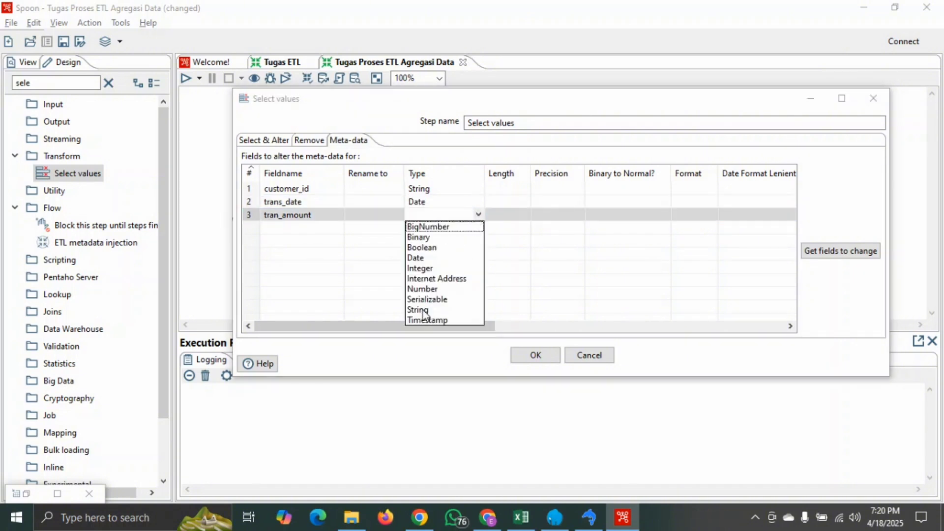
left_click(430, 270)
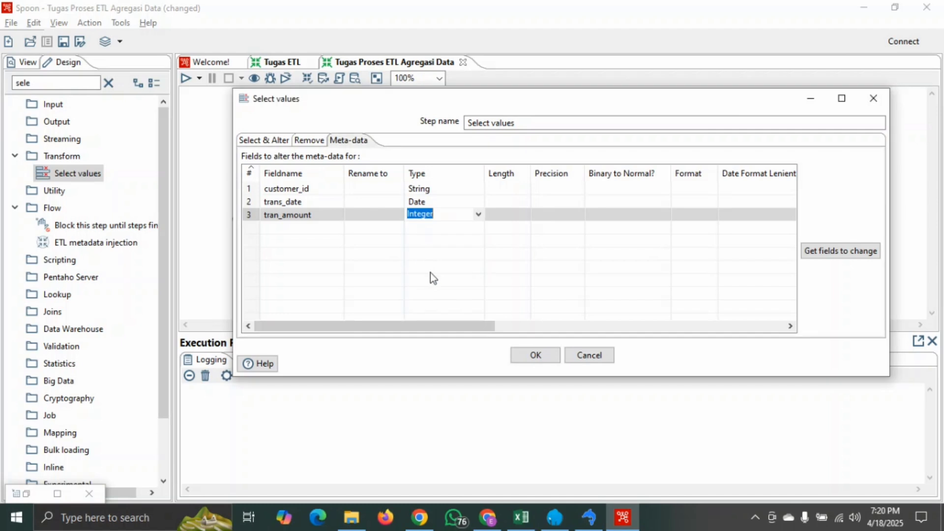
Step: Check how trans_date values are formatted in the Retail_Data_Transactions worksheet in Excel, and return to the Select values settings in Spoon
left_click(463, 204)
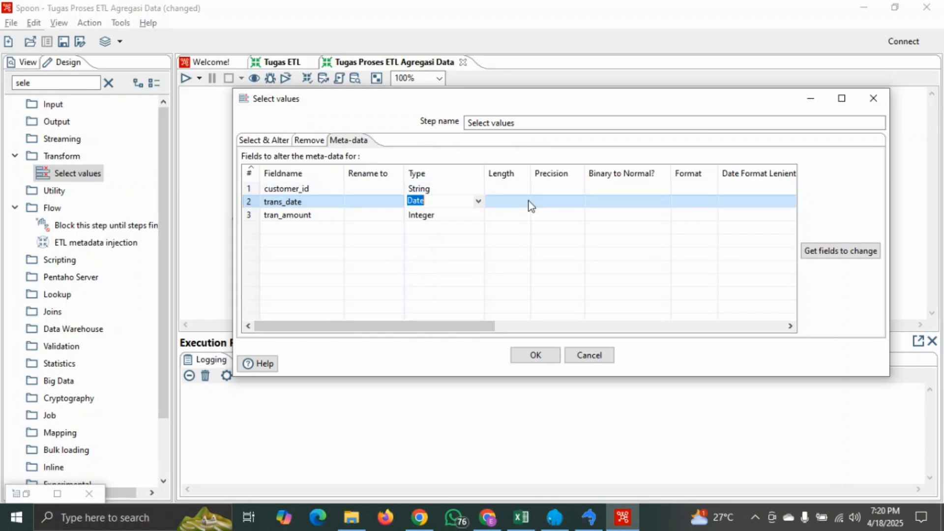
left_click(690, 201)
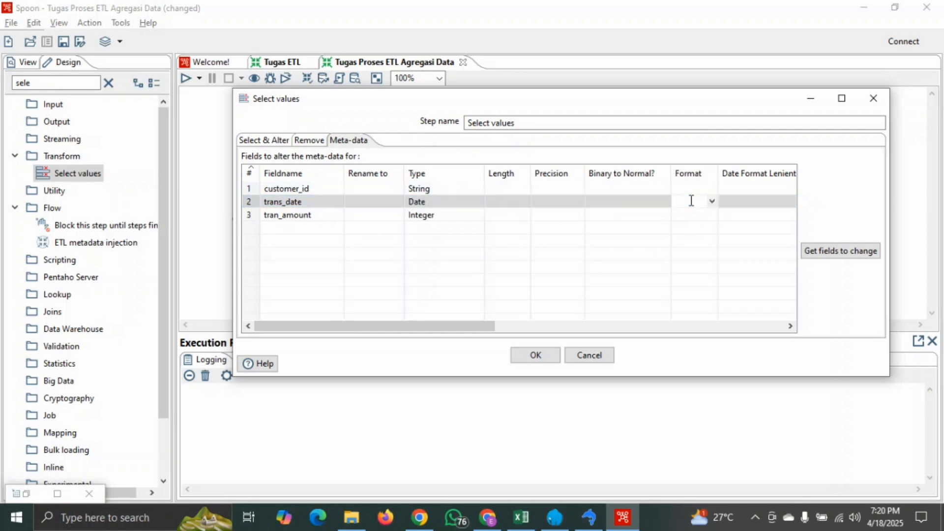
key("alt+Tab")
key("alt+Tab")
key("alt+Tab")
key("alt+Tab")
key("alt+Tab")
key("alt+Tab")
key("alt+Tab")
key("alt+Tab")
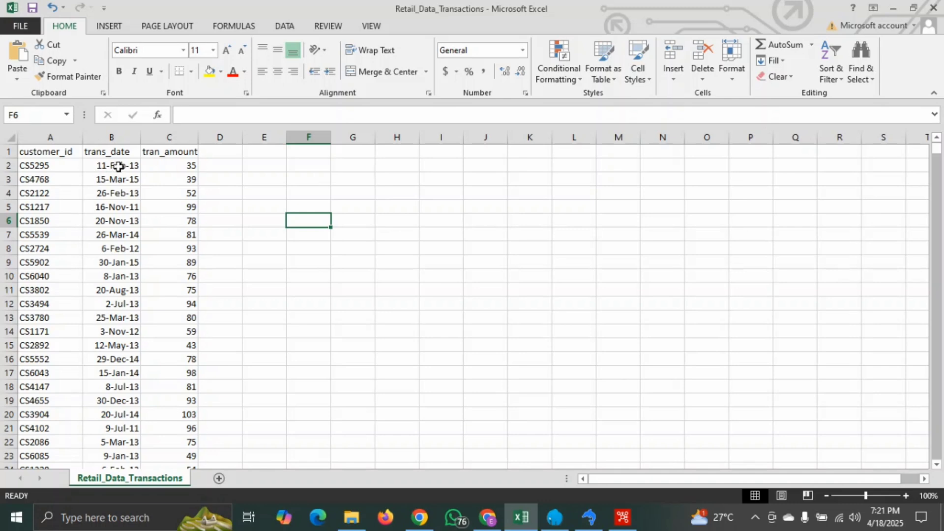
key("alt+Tab")
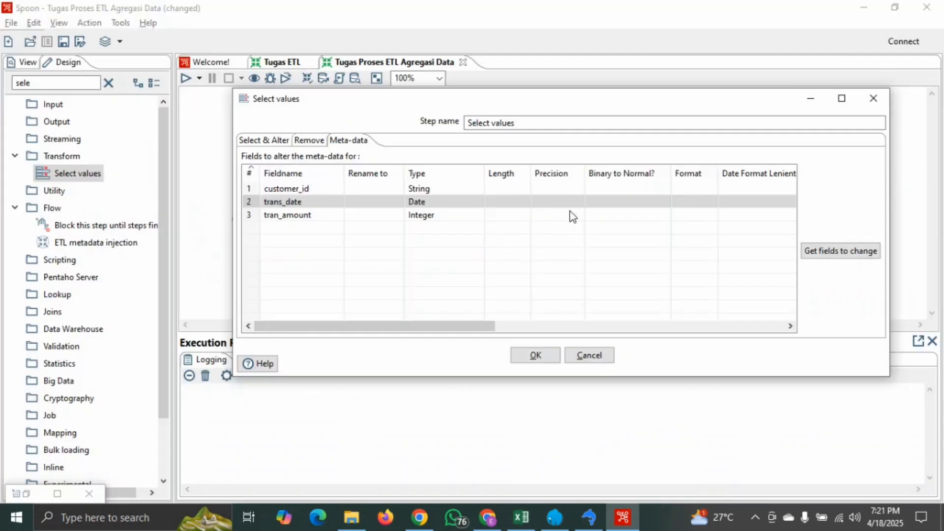
Step: Set the trans_date meta-data format to dd-MMM-yy and accept the Select values settings
left_click(694, 202)
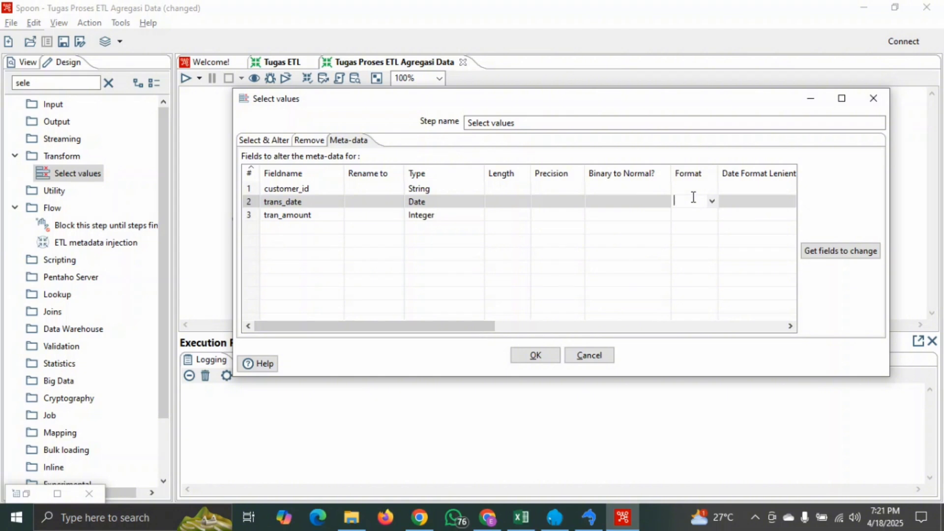
type("dd")
type("-")
type("MMM-y")
type("y")
left_click(532, 354)
left_click(408, 196)
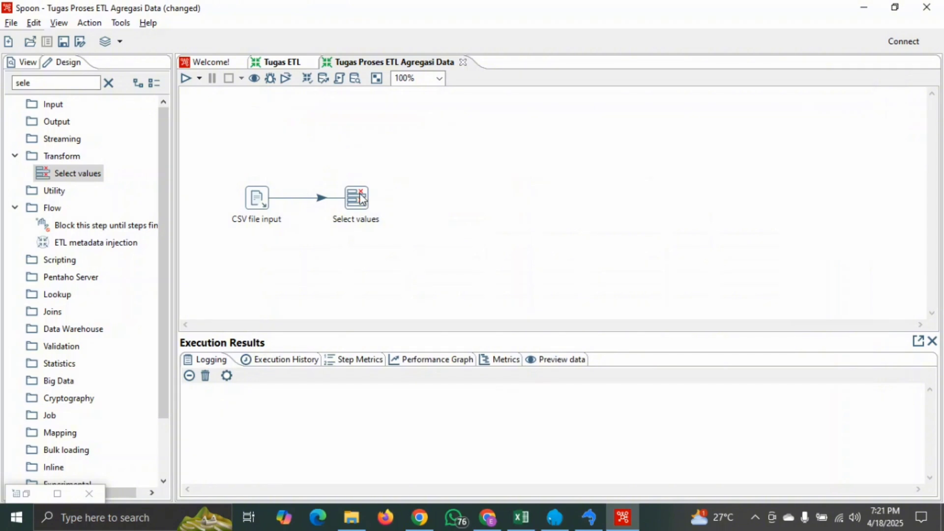
Step: Preview the rows of the Select values step to check the converted fields, and stop the preview
right_click(361, 198)
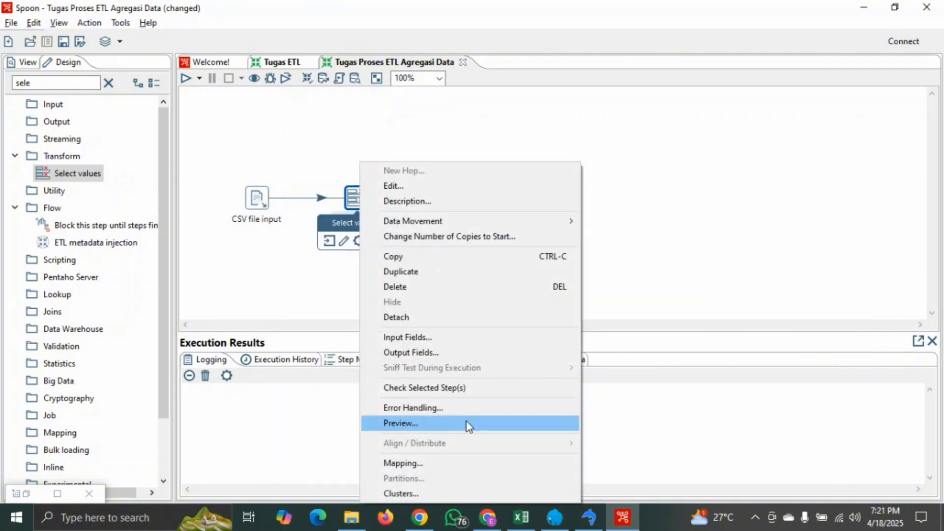
left_click(421, 423)
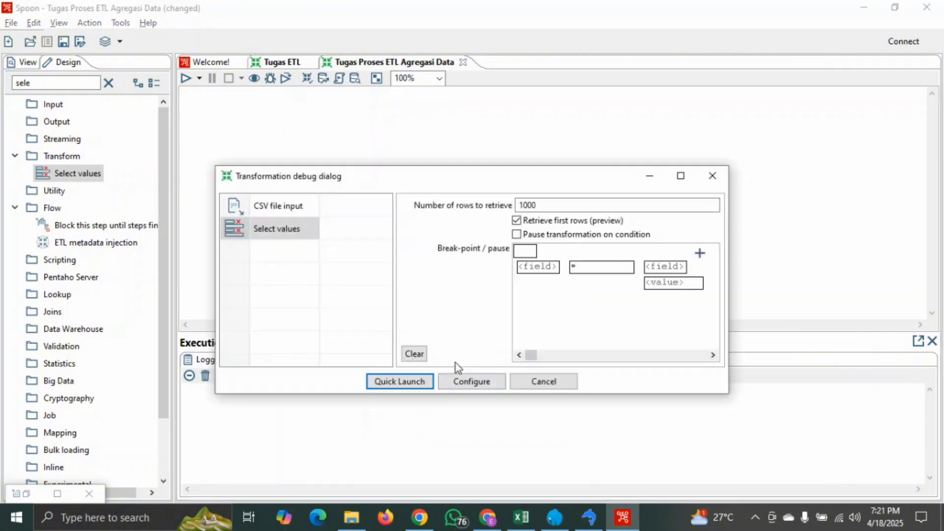
left_click(411, 385)
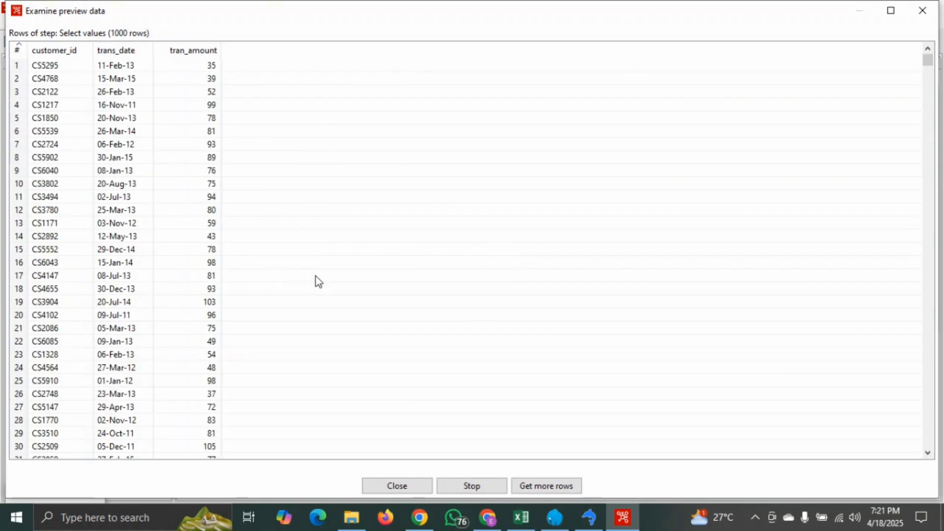
left_click(476, 482)
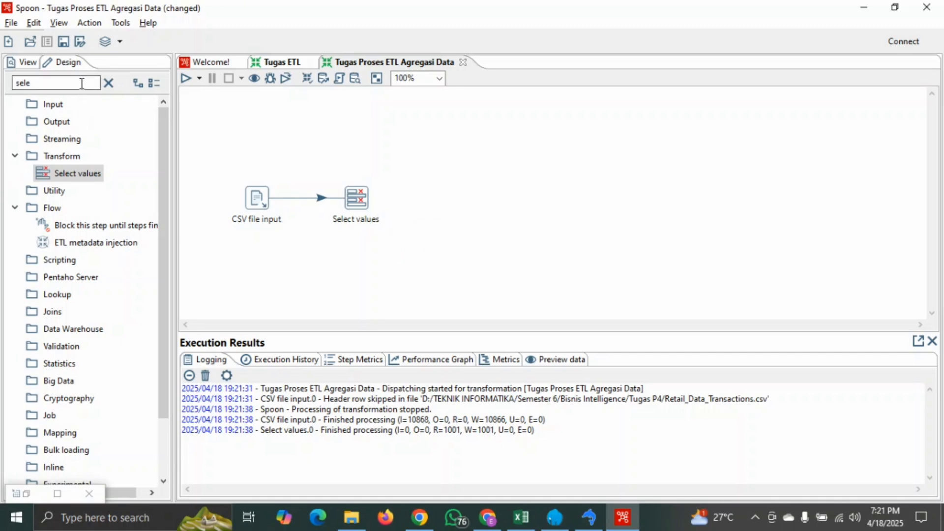
Step: Add a Calculator step beside Select values and connect the main output of Select values to it
left_click_drag(32, 82, 2, 84)
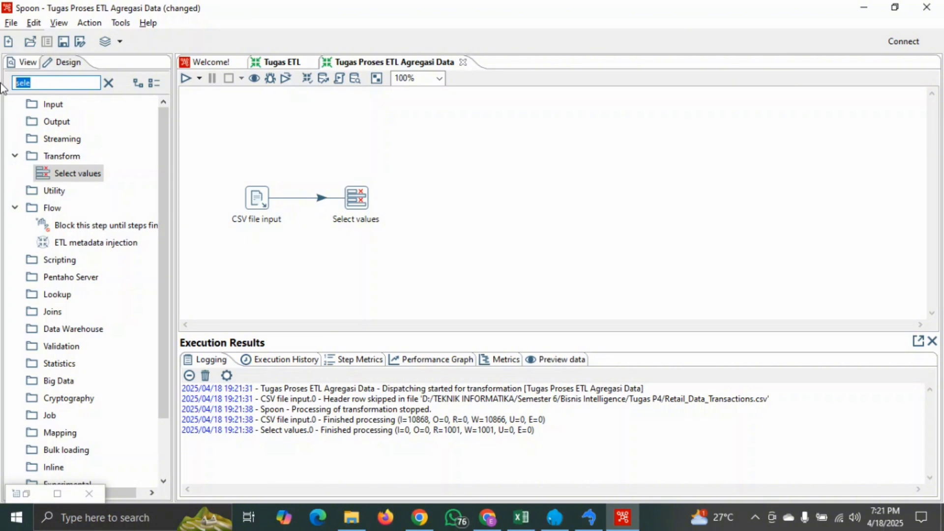
type("calcu")
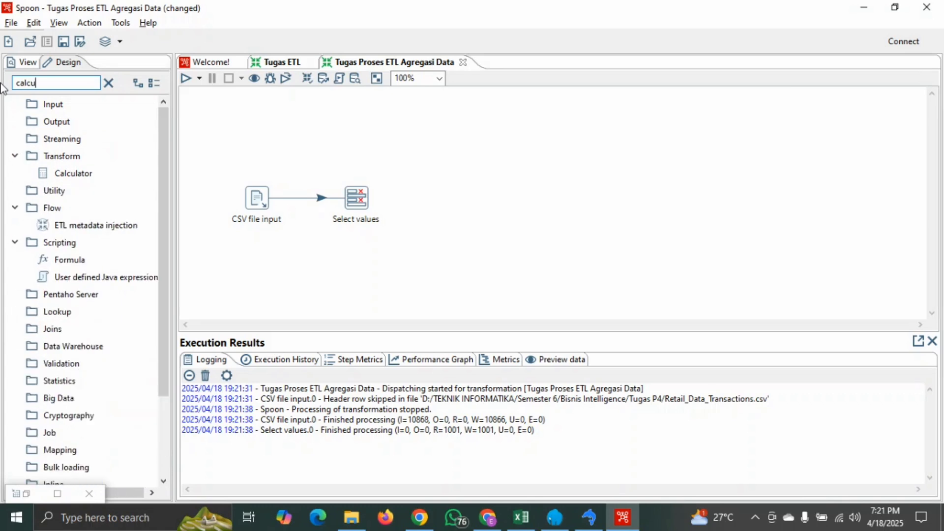
left_click_drag(65, 175, 442, 206)
mouse_move(361, 202)
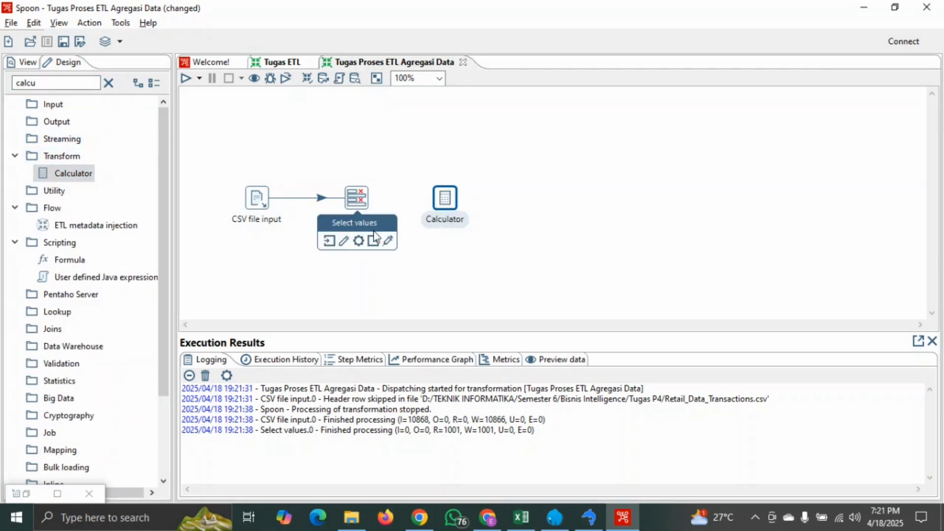
left_click_drag(373, 243, 447, 204)
left_click(449, 207)
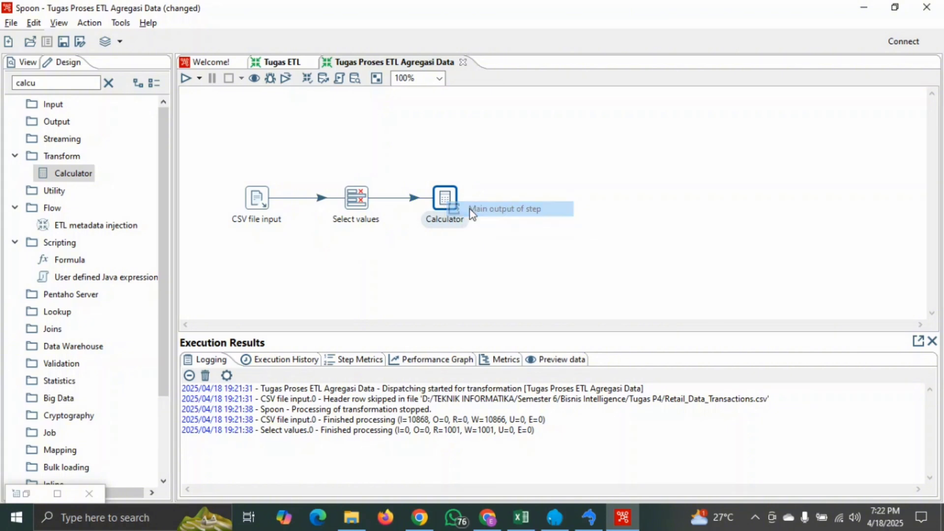
Step: Define two new fields named month and year in the Calculator step
mouse_move(447, 203)
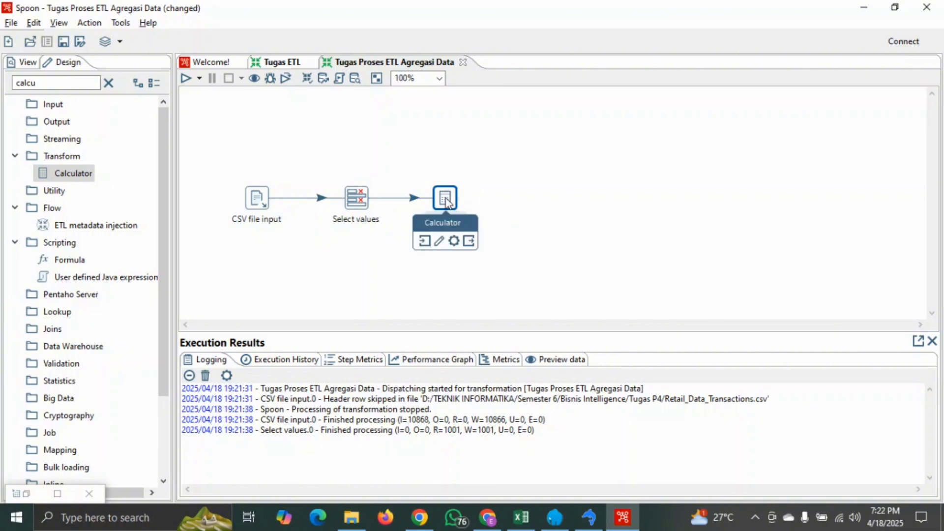
double_click(445, 201)
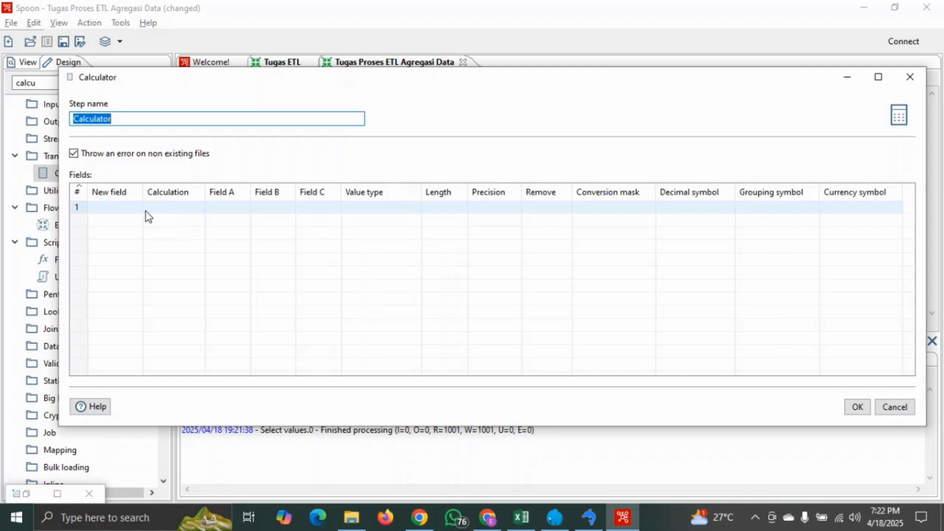
left_click(120, 207)
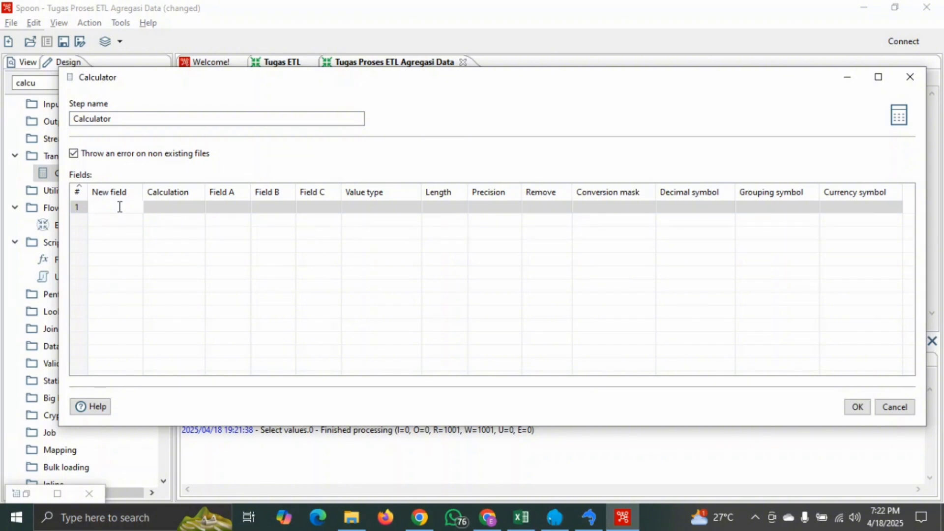
type("month")
left_click(108, 222)
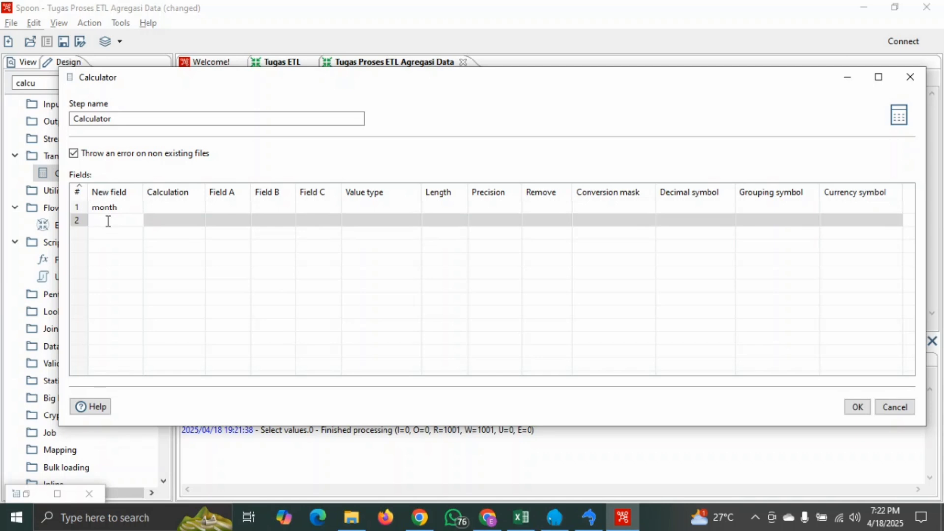
Step: Set the calculation to Month of date A for month and Year of date A for year
left_click(186, 208)
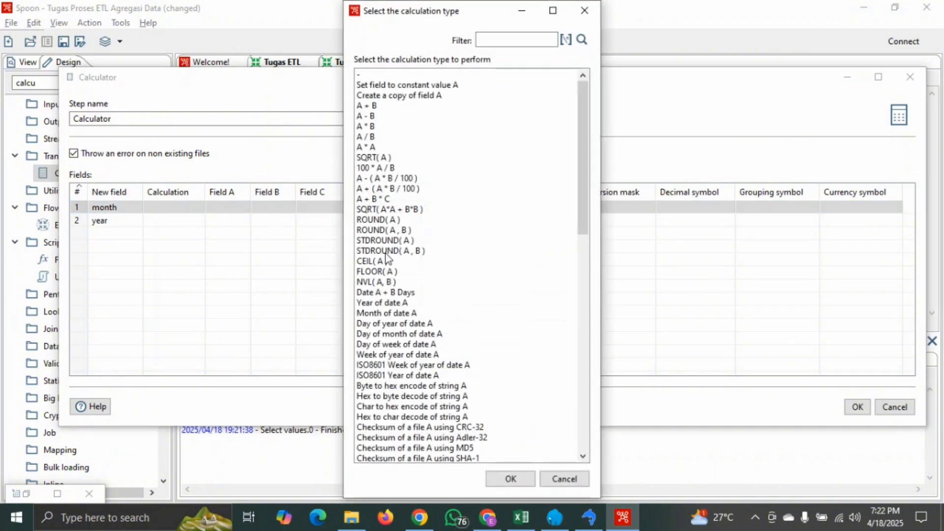
left_click(409, 314)
left_click(510, 478)
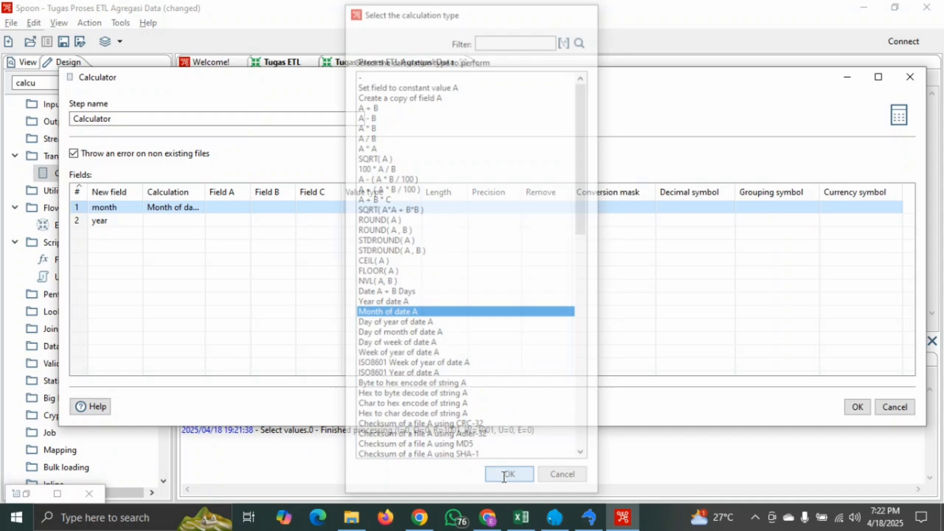
left_click(188, 220)
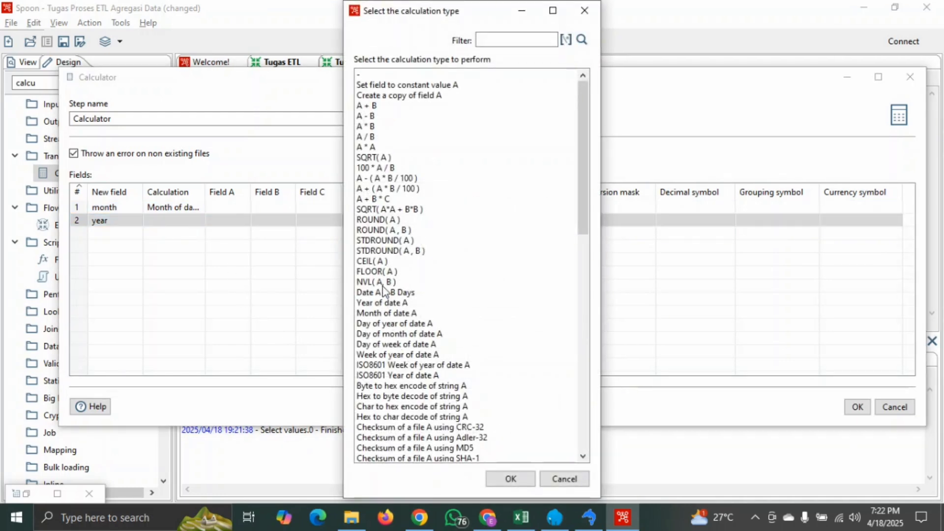
left_click(382, 303)
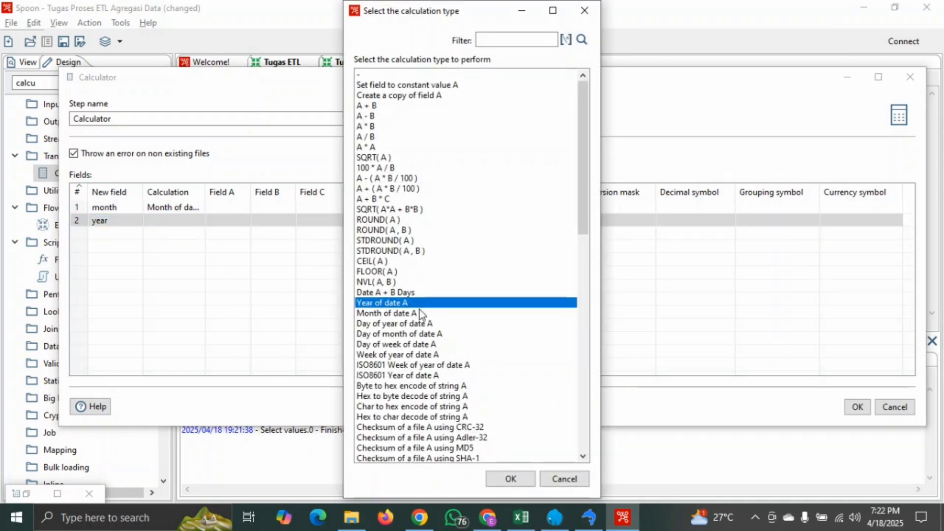
left_click(512, 477)
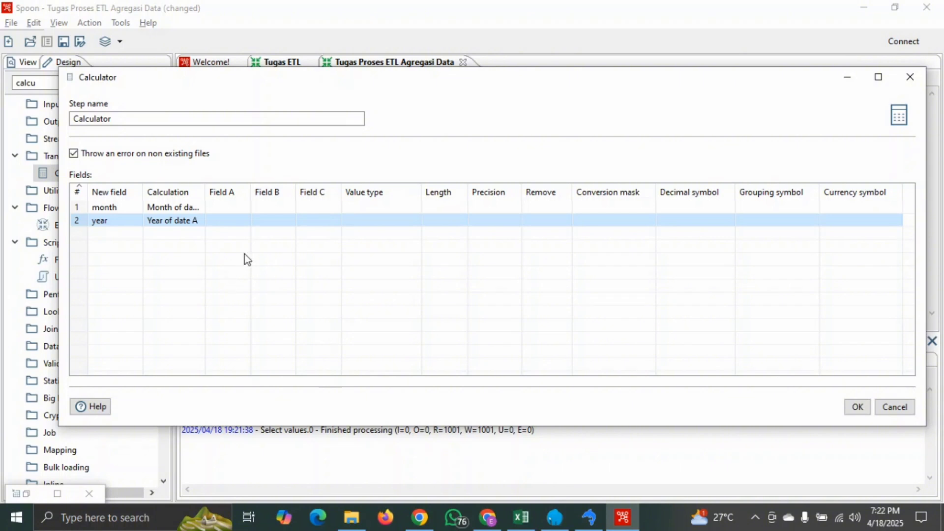
Step: Use trans_date as Field A for both the month and year calculations and accept the Calculator settings
left_click(236, 207)
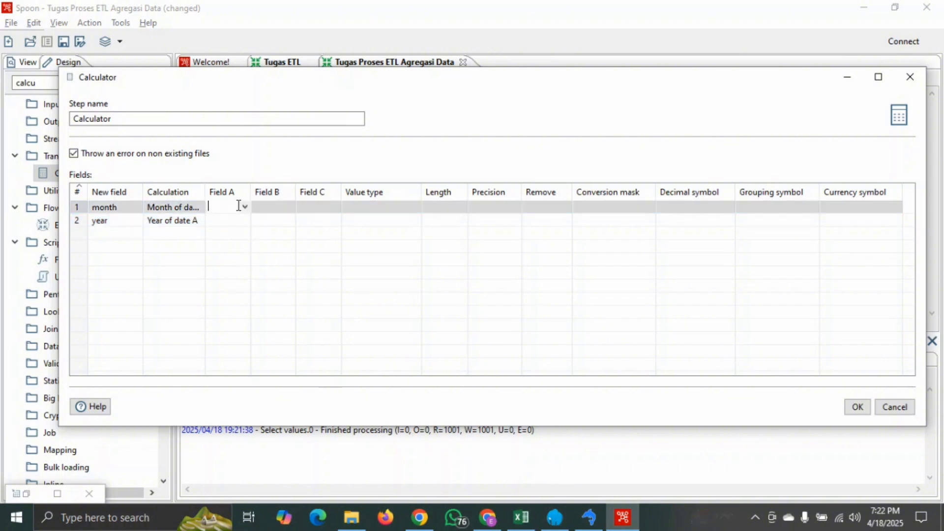
left_click(244, 206)
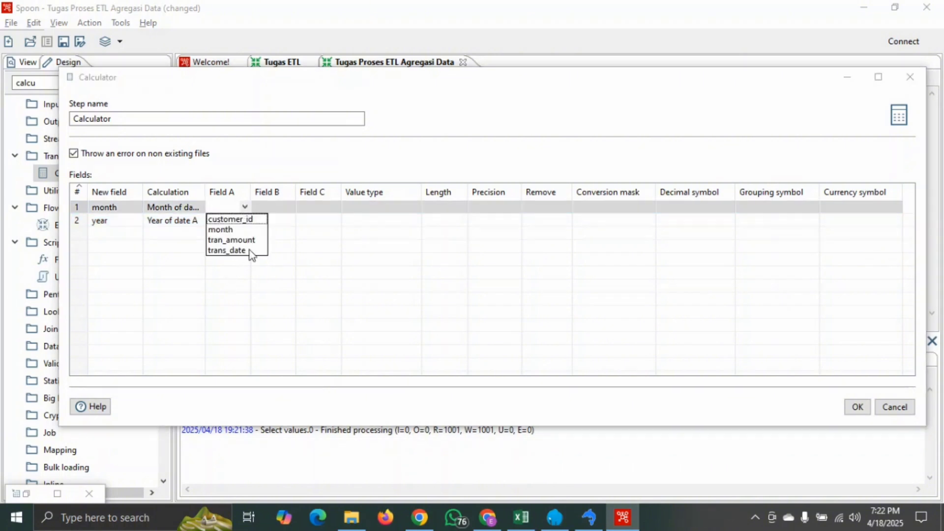
left_click(249, 252)
left_click(236, 220)
left_click(244, 220)
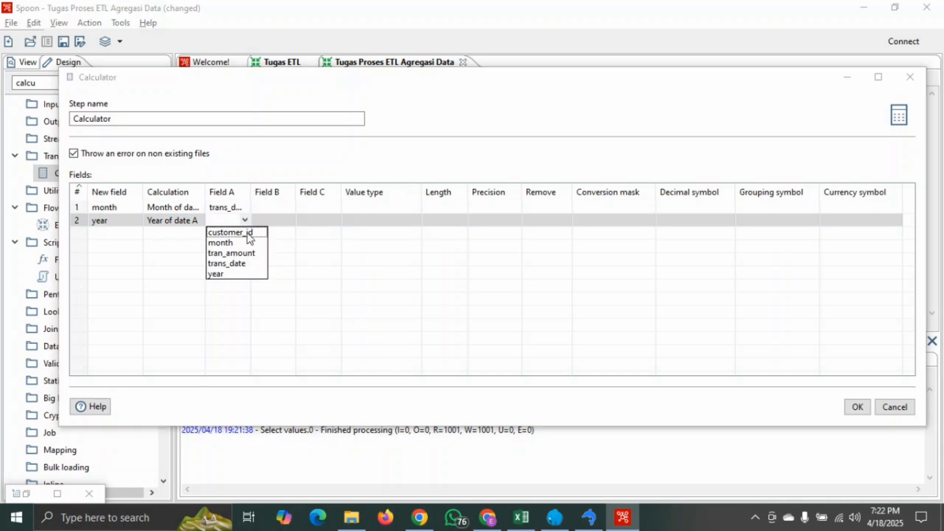
left_click(244, 264)
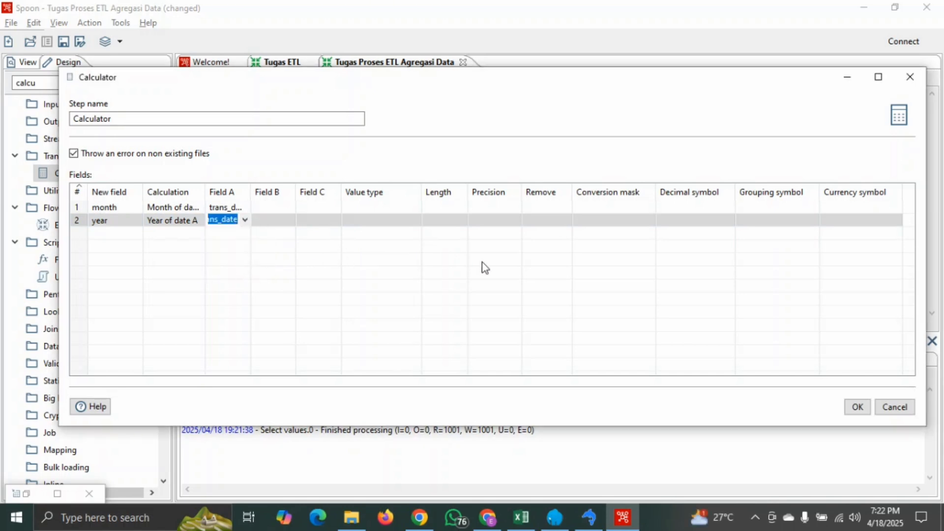
left_click_drag(250, 187, 267, 188)
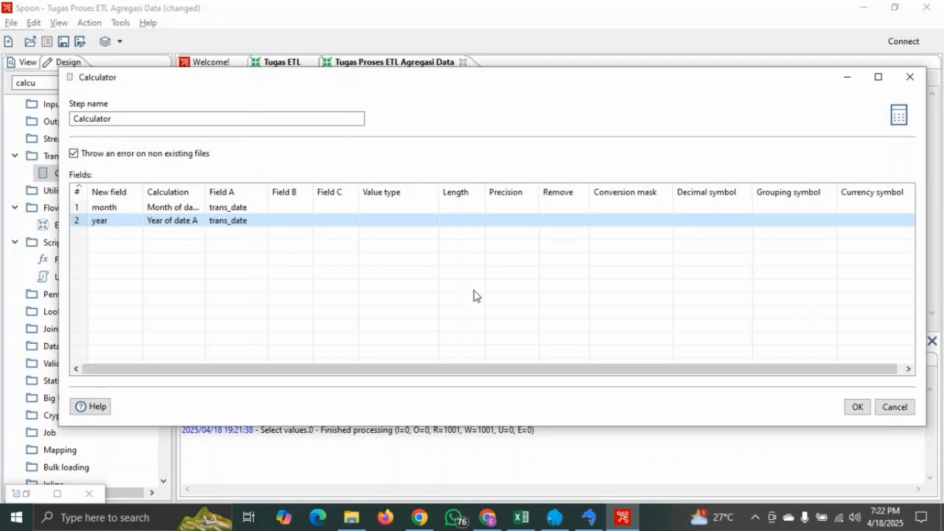
left_click(859, 410)
left_click(509, 219)
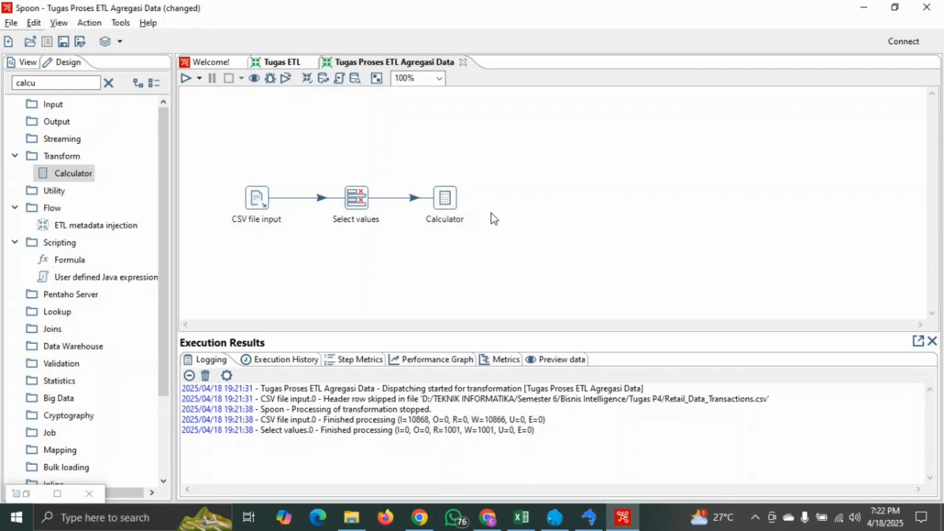
Step: Preview the rows of the Calculator step to check the month and year fields, and stop the preview
right_click(447, 196)
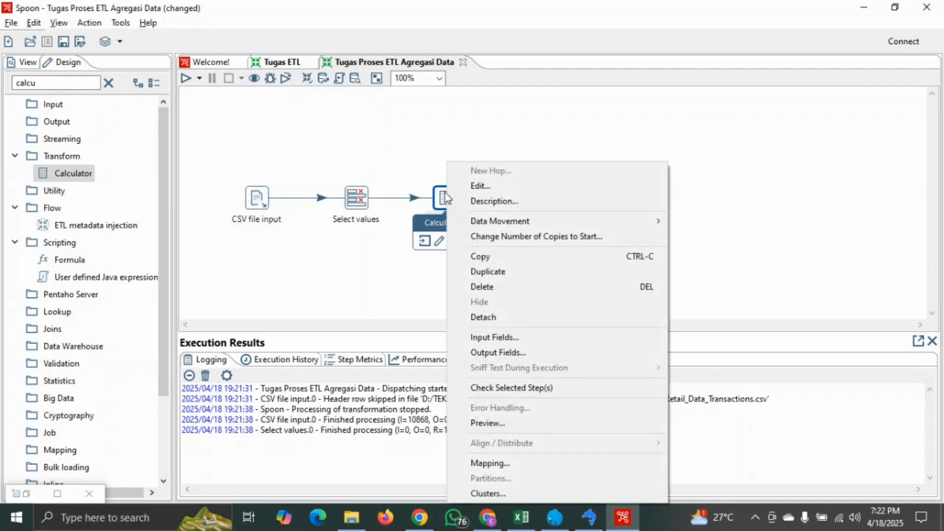
left_click(527, 424)
left_click(401, 379)
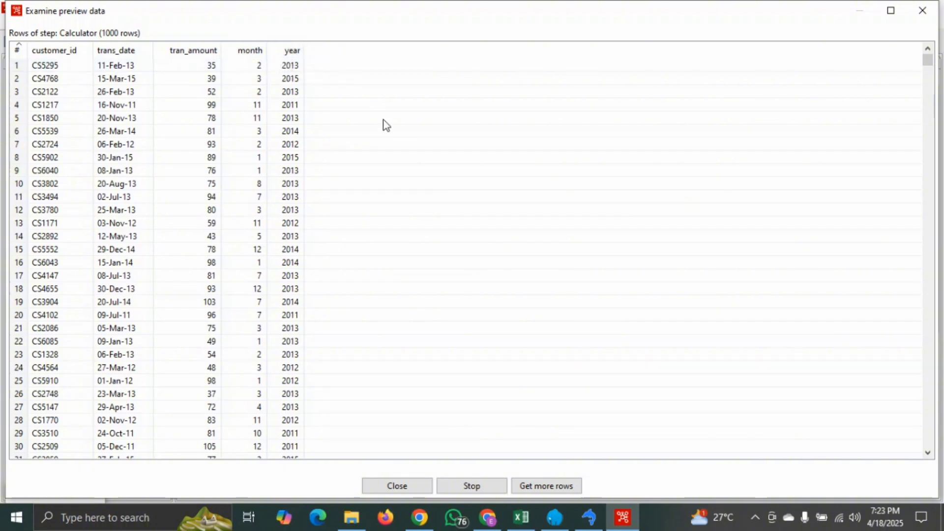
left_click(480, 486)
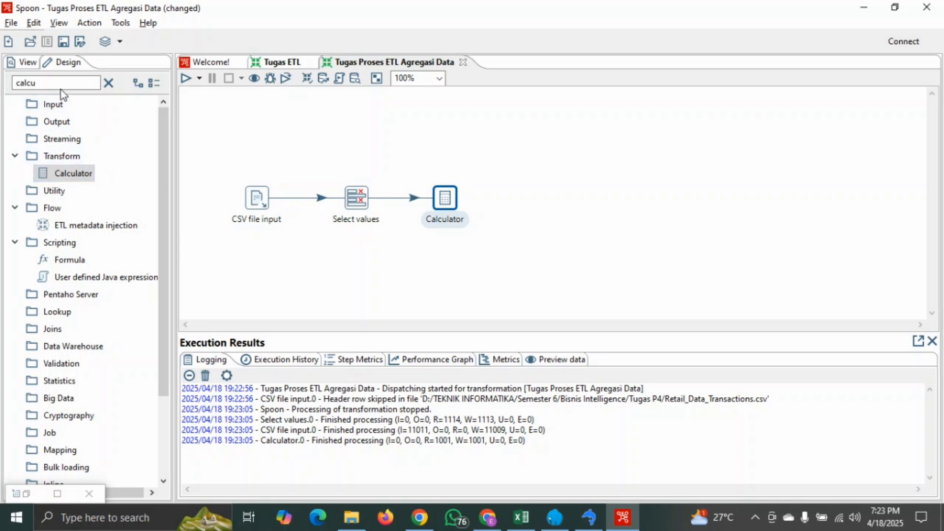
Step: Add a second Select values step beside Calculator and connect the Calculator output to it
double_click(19, 82)
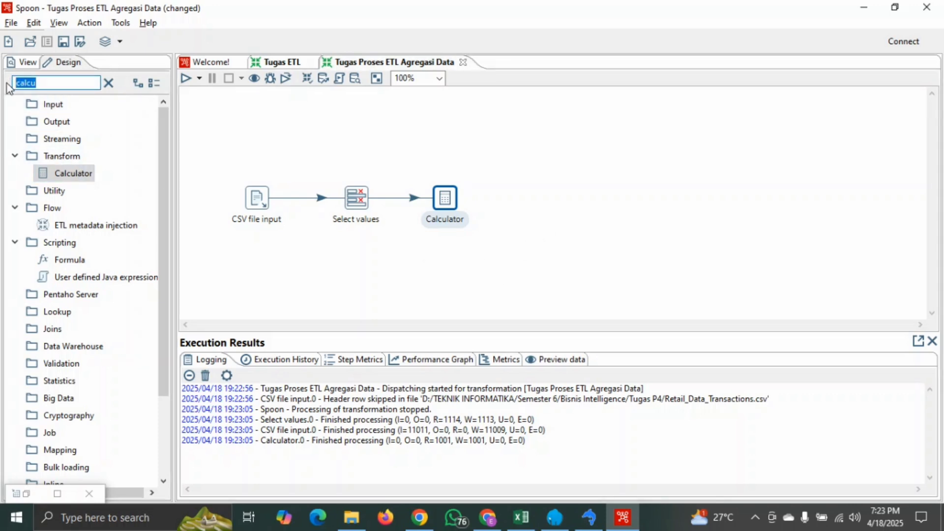
type("sele")
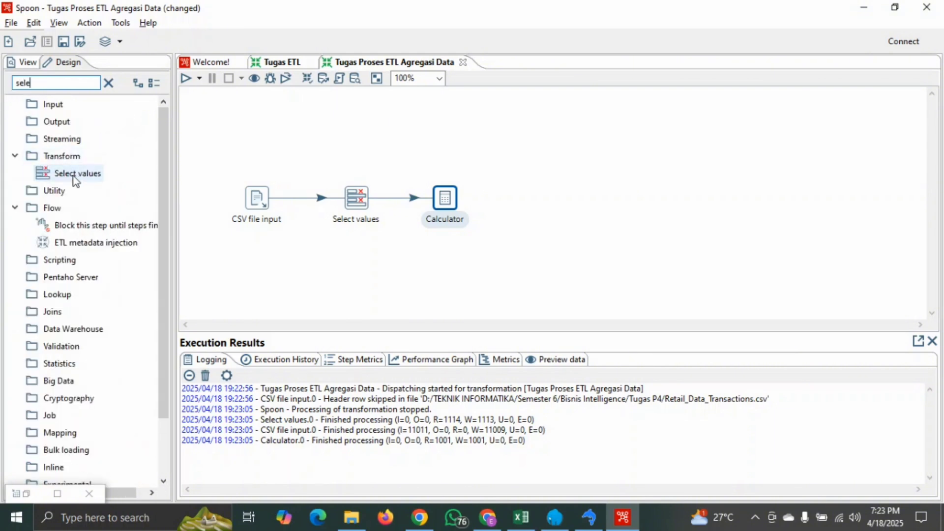
left_click_drag(73, 176, 531, 208)
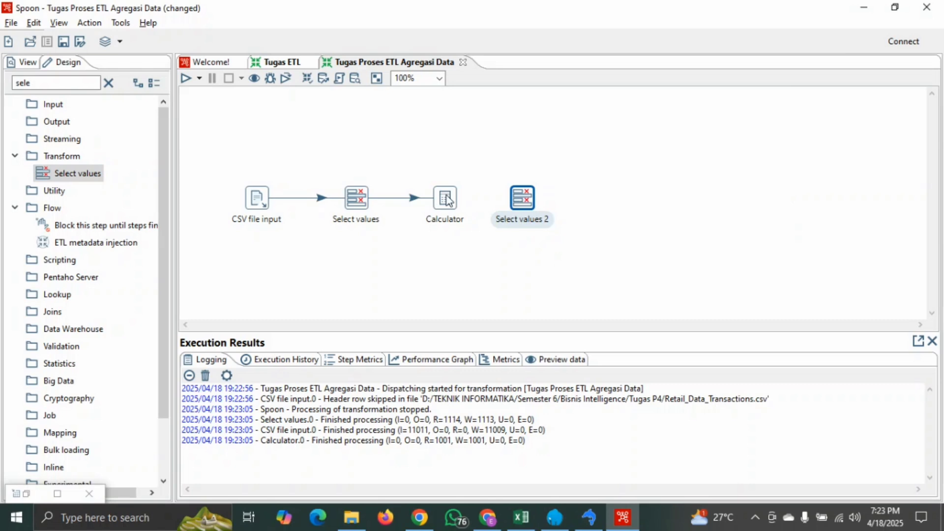
mouse_move(446, 196)
left_click_drag(467, 241, 530, 206)
Step: In Select values 2, get all incoming fields to select and remove trans_date from the list
double_click(524, 199)
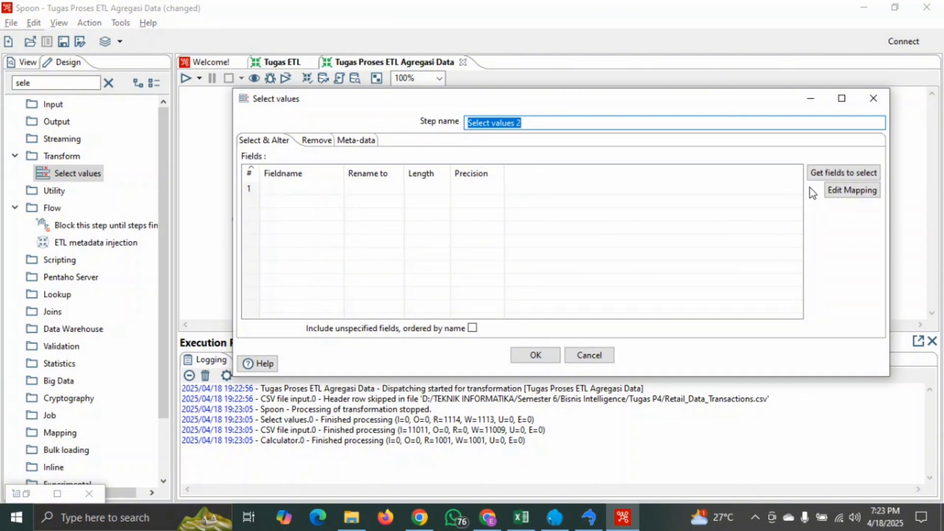
left_click(837, 173)
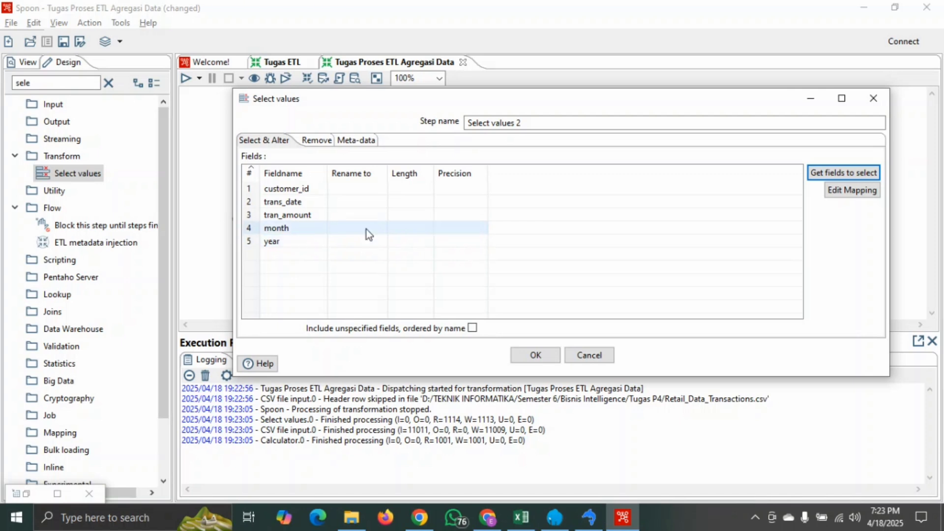
left_click(305, 202)
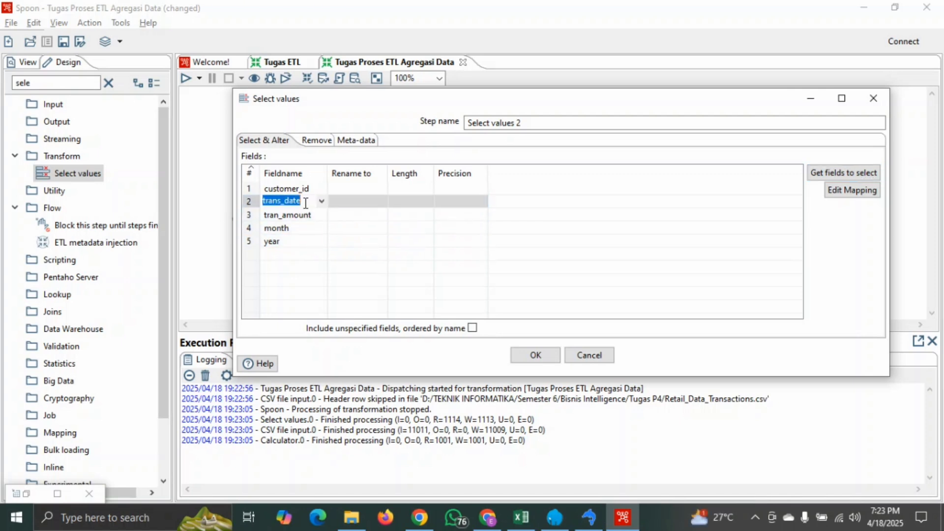
left_click(249, 201)
key("Delete")
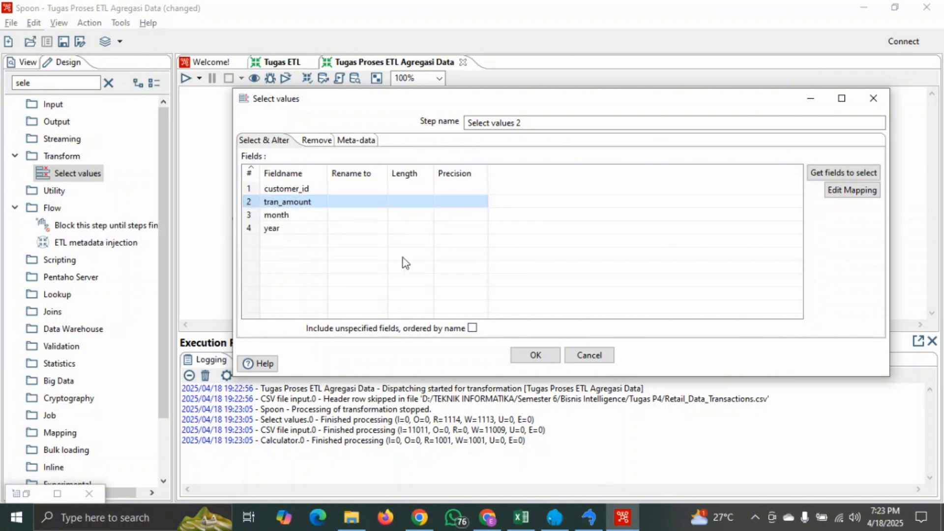
Step: Accept the Select values 2 settings, then preview the rows of that step and stop the preview
left_click(552, 356)
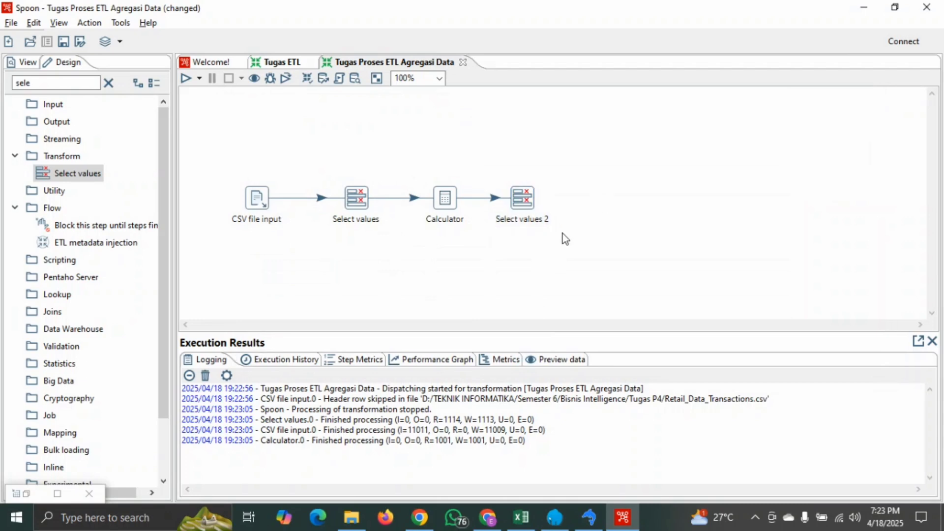
right_click(520, 203)
left_click(575, 422)
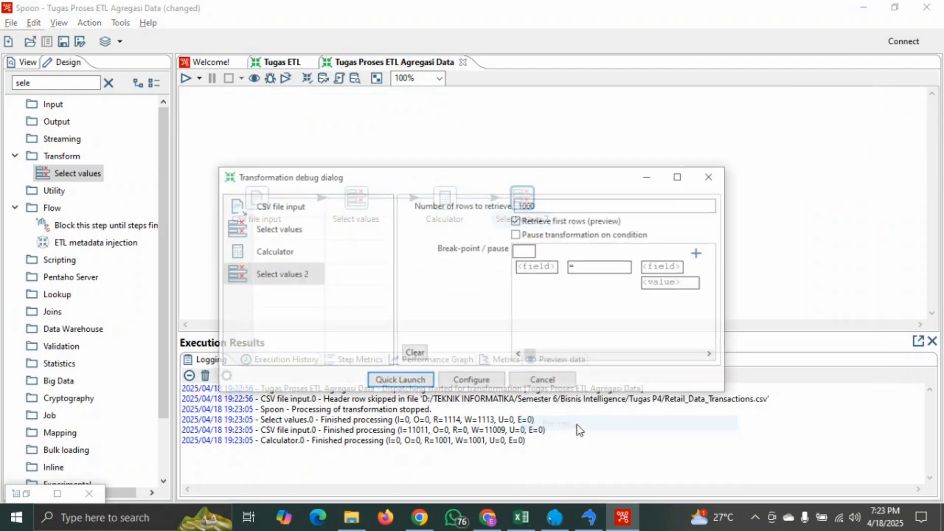
left_click(405, 383)
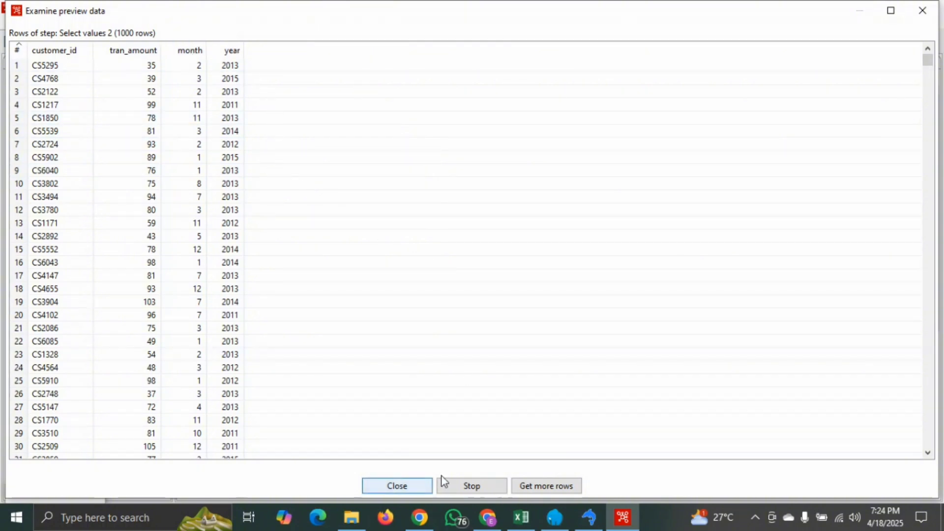
left_click(491, 487)
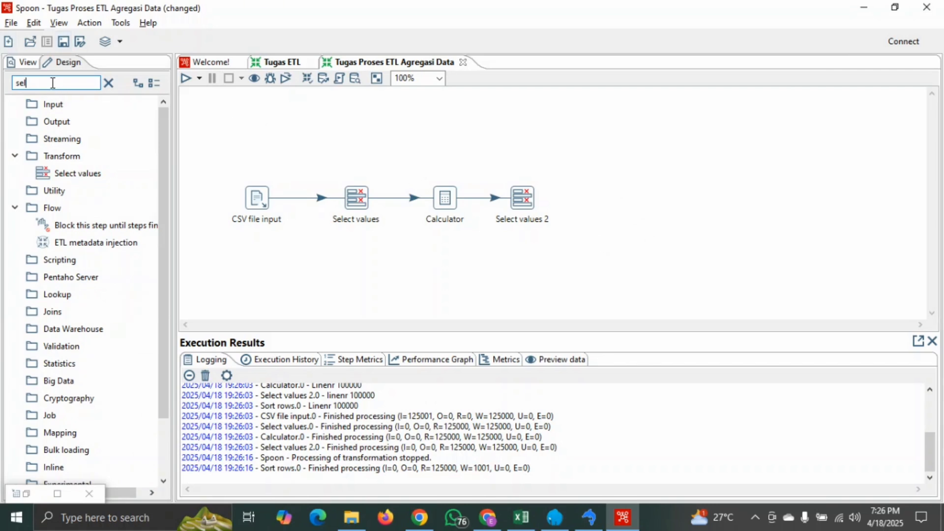
Step: Add a Sort rows step beside Select values 2 and connect the main output of Select values 2 to it
key("BackSpace")
key("BackSpace")
type("or")
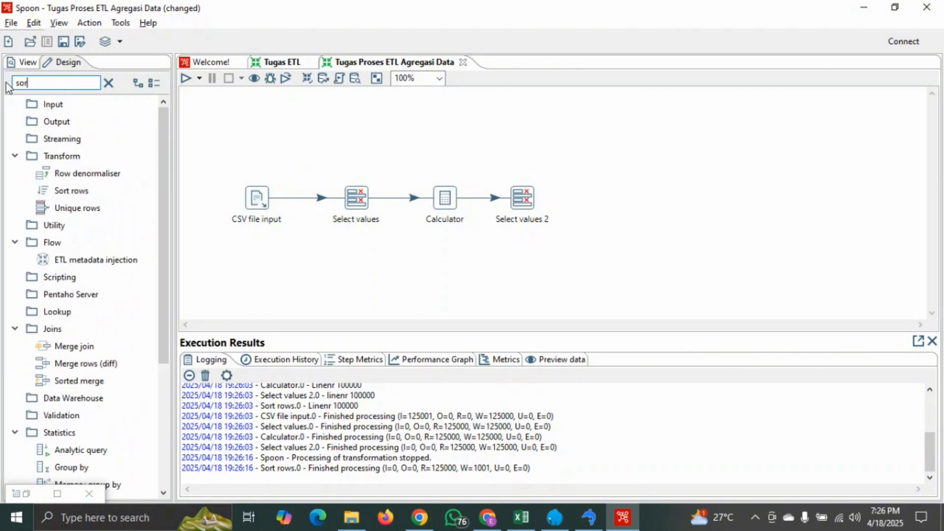
left_click_drag(72, 191, 595, 195)
mouse_move(525, 199)
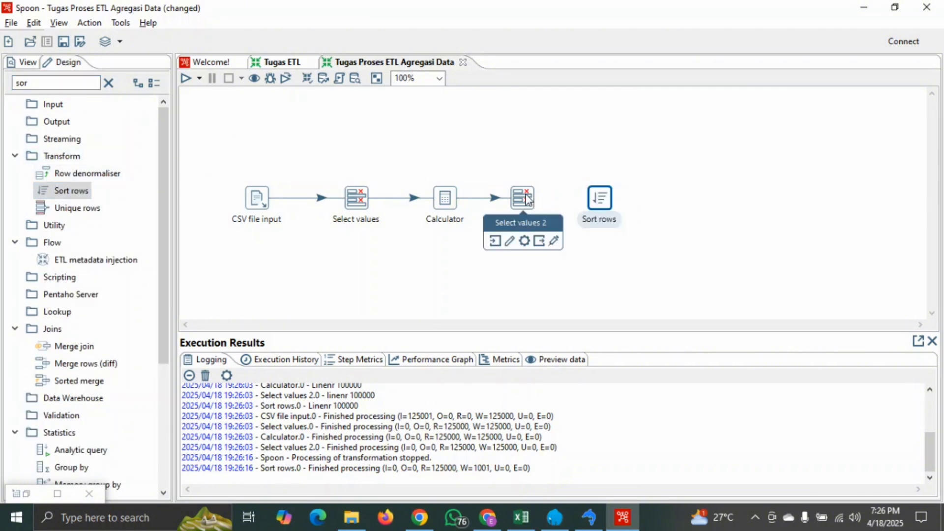
left_click_drag(540, 241, 601, 201)
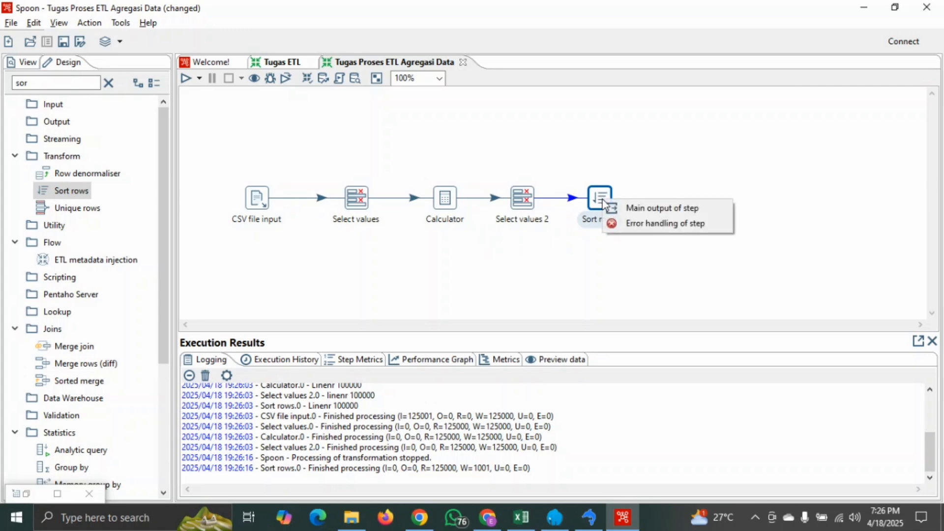
left_click(615, 209)
Step: In the Sort rows step, add year as the first sort field and customer_id as the second
double_click(600, 198)
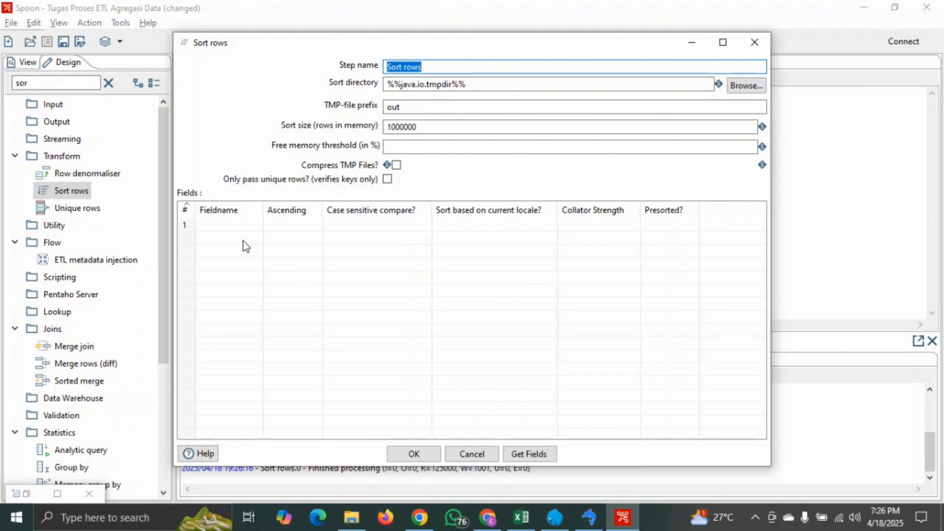
left_click(229, 222)
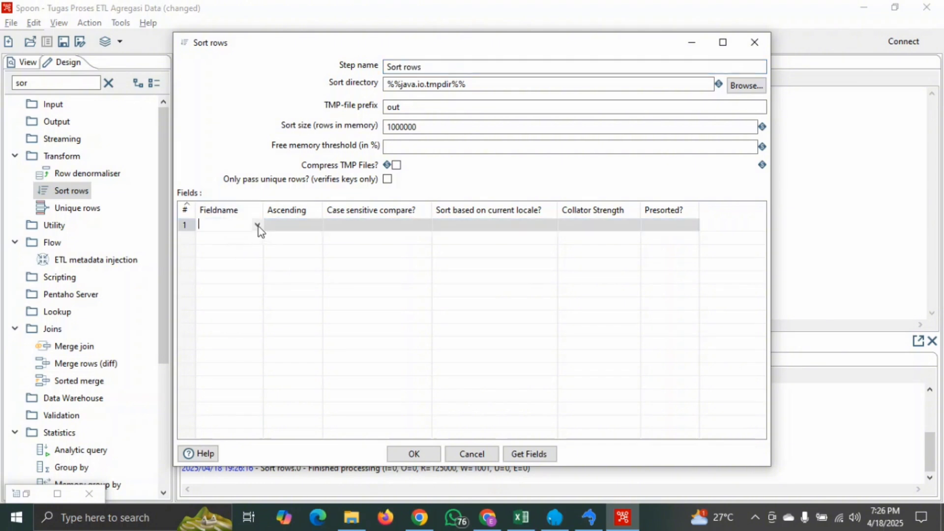
left_click(258, 226)
left_click(231, 269)
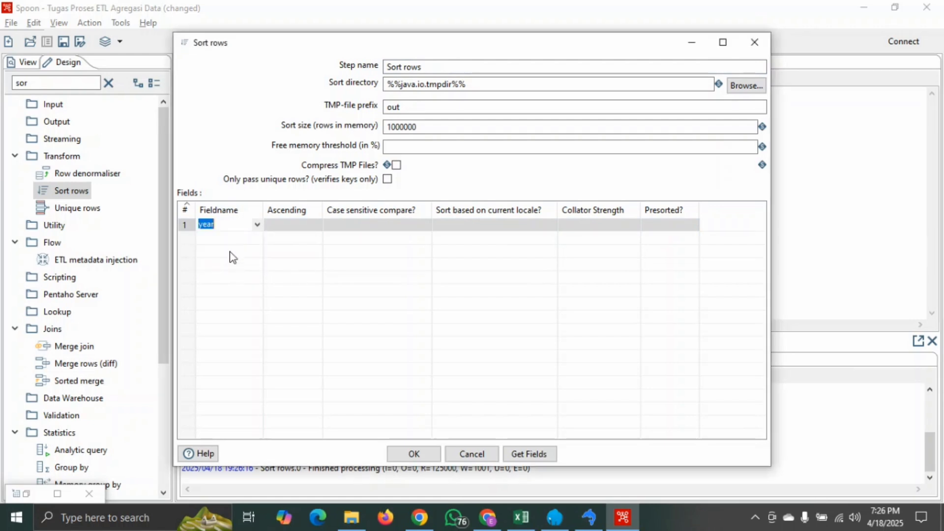
left_click(233, 238)
left_click(257, 238)
left_click(255, 250)
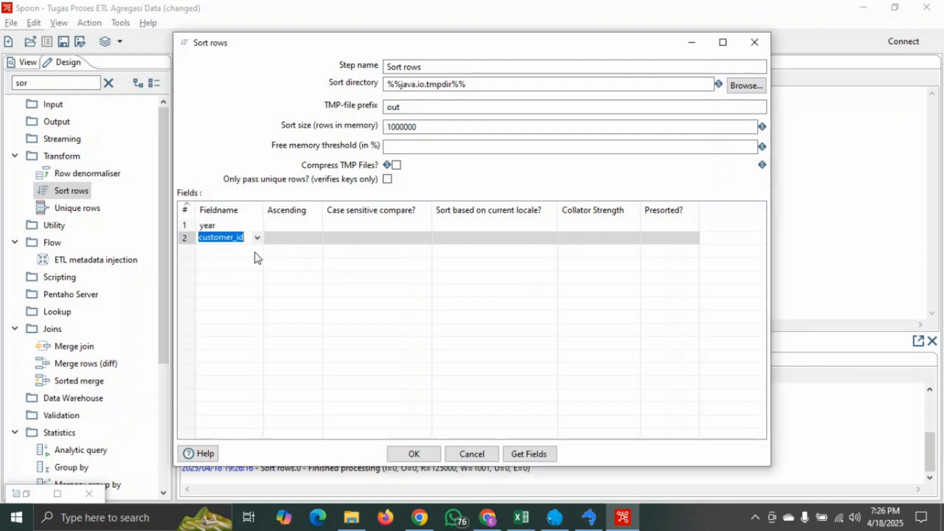
Step: Set Ascending to Y for both the year and customer_id sort fields and accept the Sort rows settings
left_click(295, 226)
left_click(317, 225)
left_click(316, 225)
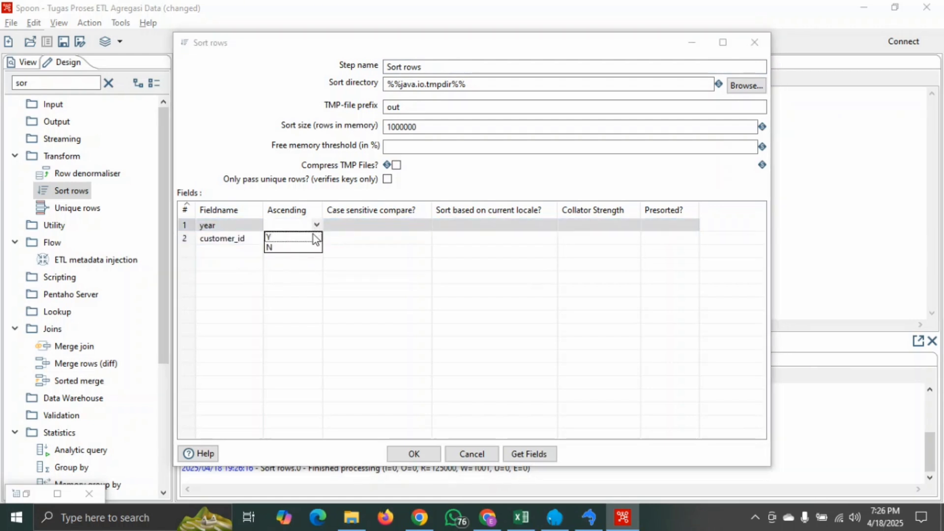
left_click(315, 240)
left_click(315, 238)
left_click(306, 251)
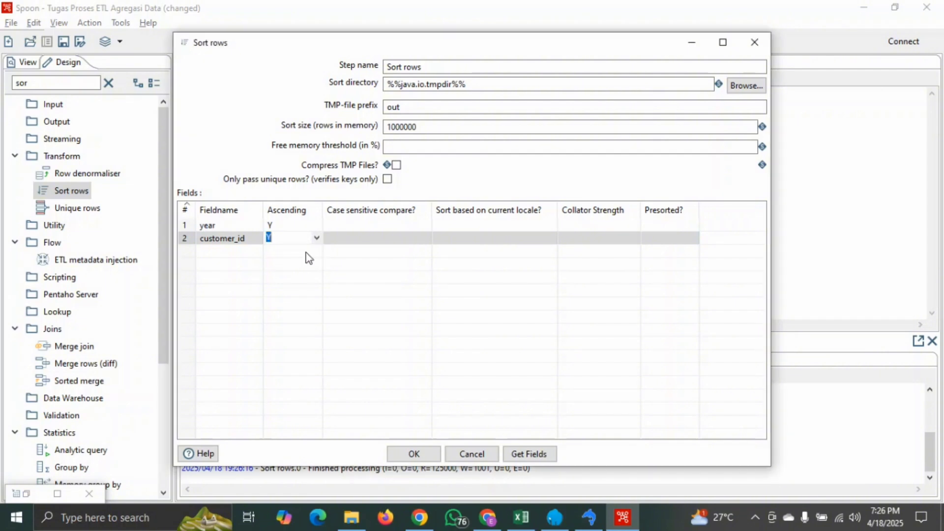
left_click(426, 453)
Step: Preview the rows of the Sort rows step to check their order by year and customer_id, and stop the preview
right_click(597, 197)
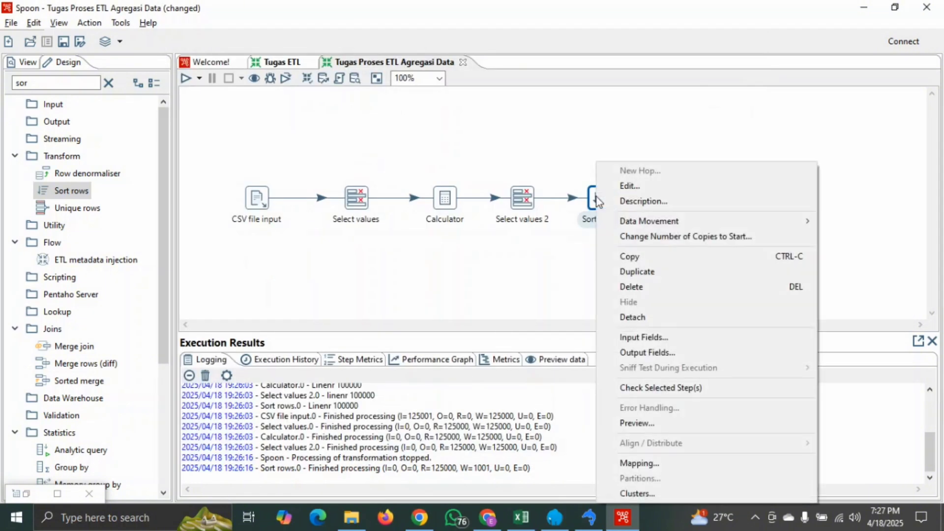
left_click(652, 423)
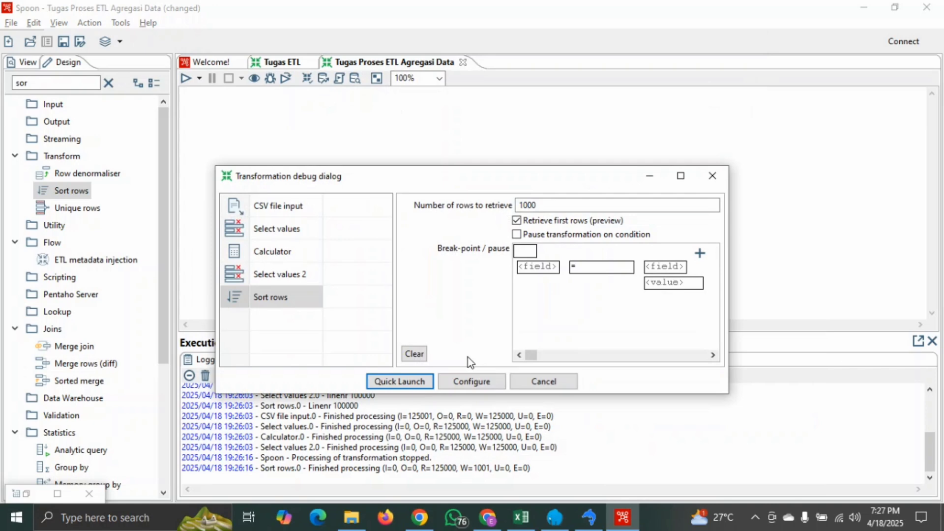
left_click(415, 380)
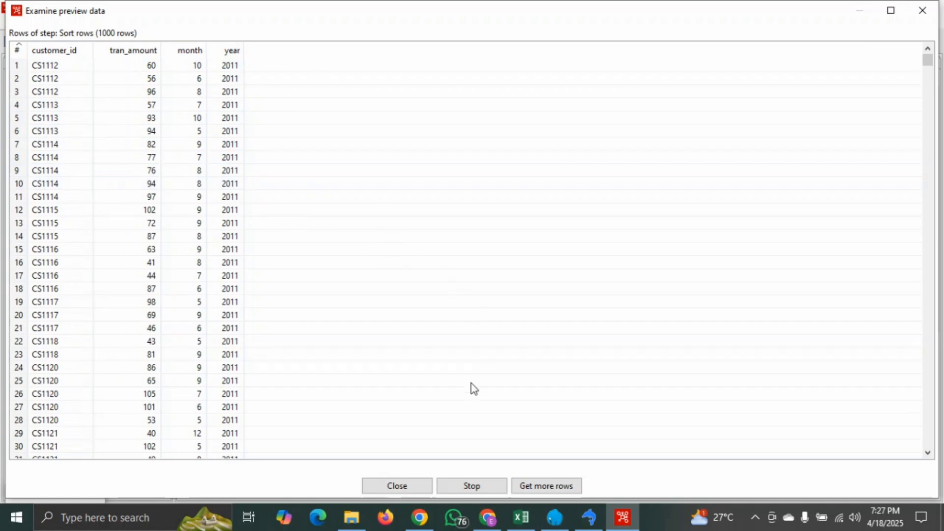
left_click(489, 488)
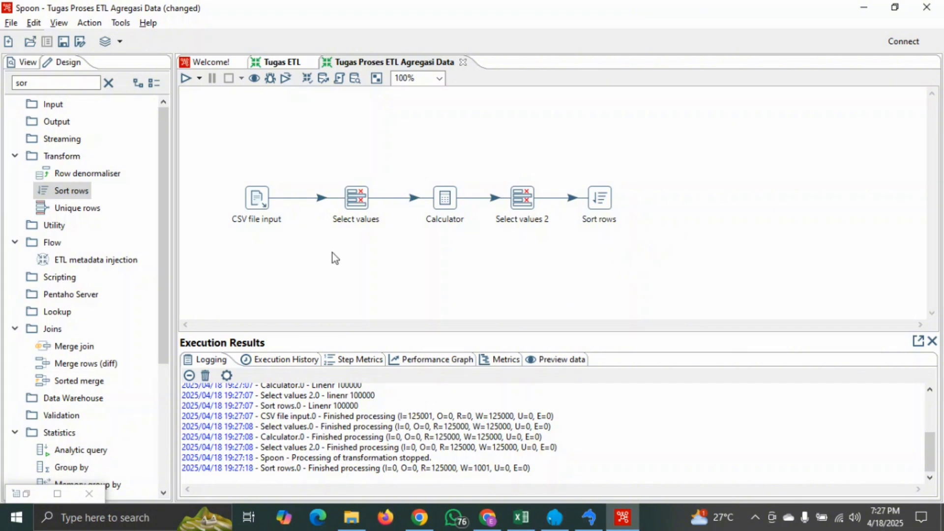
Step: Add a Group by step beside Sort rows and connect the Sort rows output to it
double_click(57, 82)
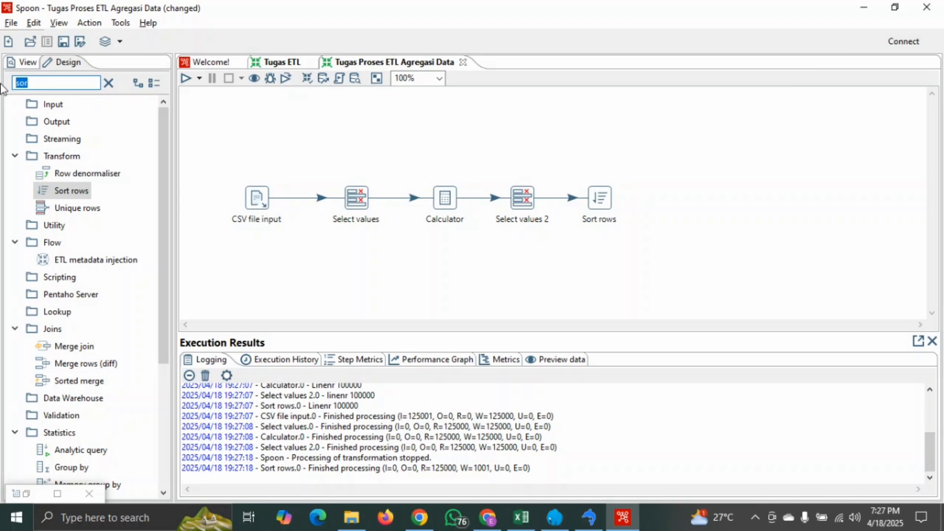
type("gro")
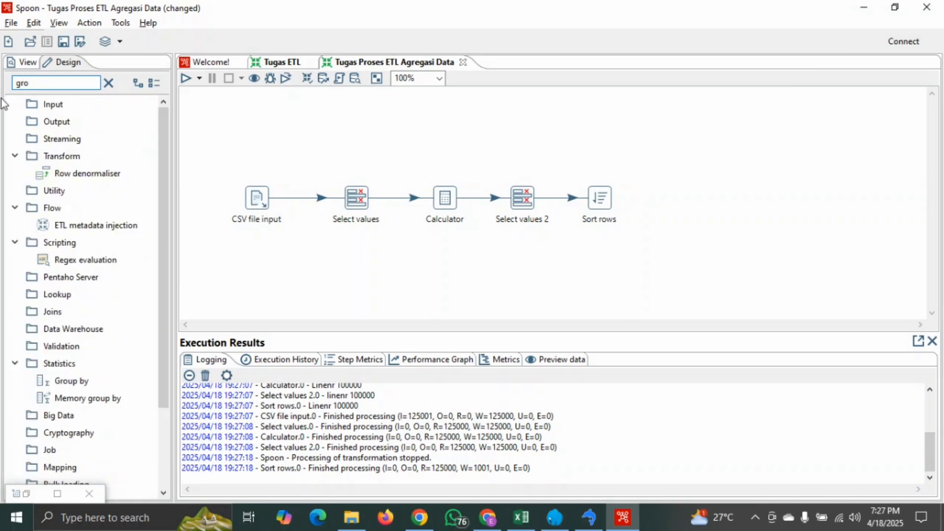
left_click_drag(84, 375, 677, 206)
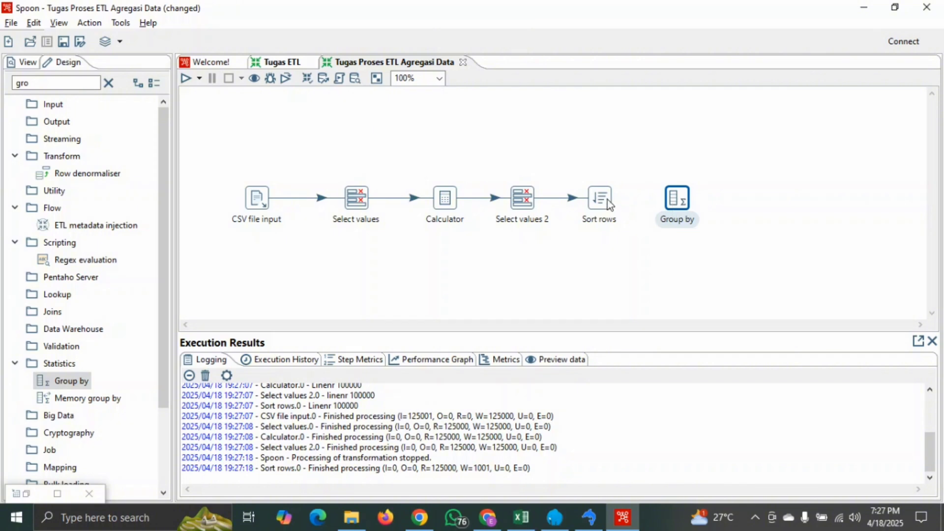
mouse_move(606, 200)
mouse_move(621, 241)
left_mouse_down()
mouse_move(661, 199)
mouse_move(677, 199)
left_mouse_up()
Step: In the Group by step, set customer_id, month and year as the fields that make up the group
double_click(676, 199)
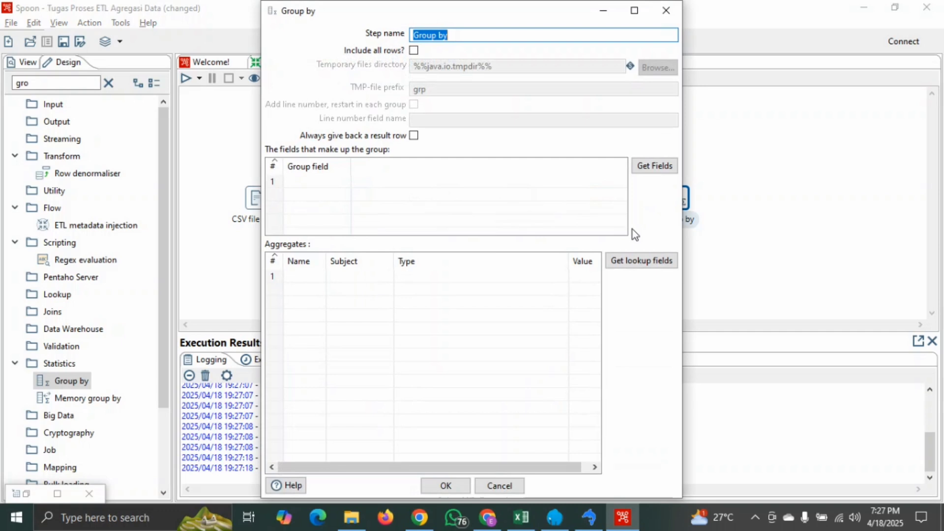
left_click(330, 181)
left_click(345, 182)
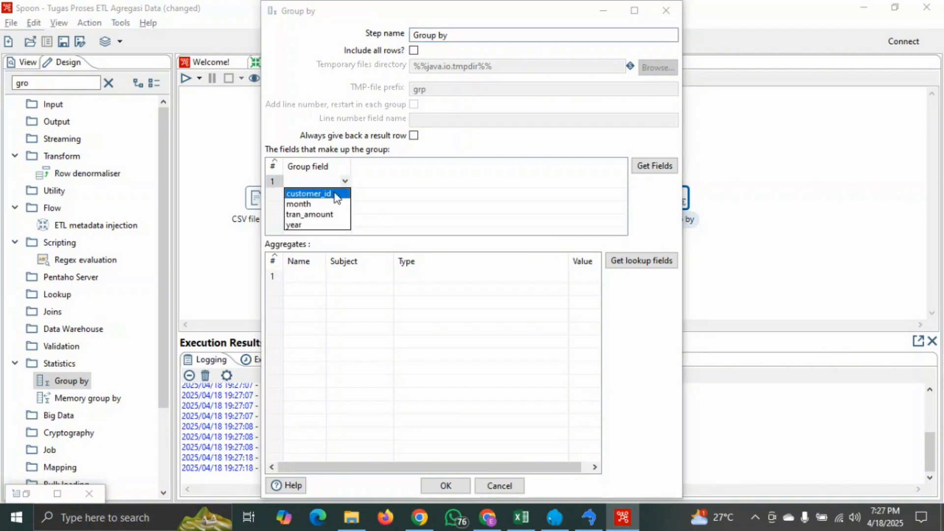
left_click(334, 193)
left_click(344, 194)
left_click(346, 194)
left_click(320, 217)
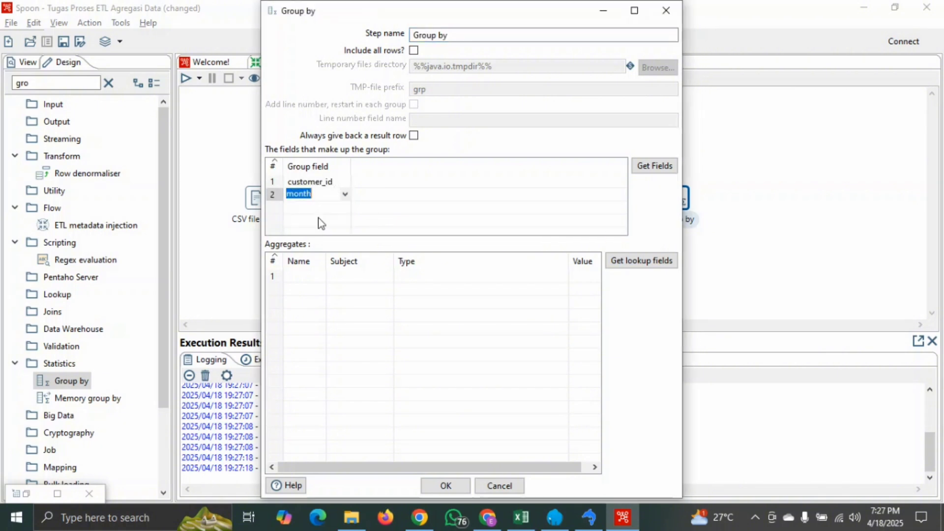
left_click(339, 208)
left_click(345, 207)
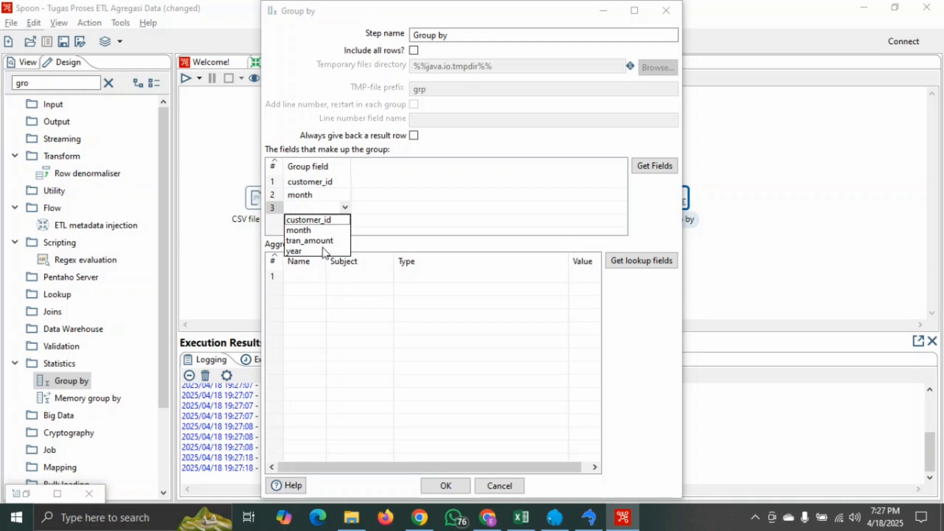
left_click(322, 249)
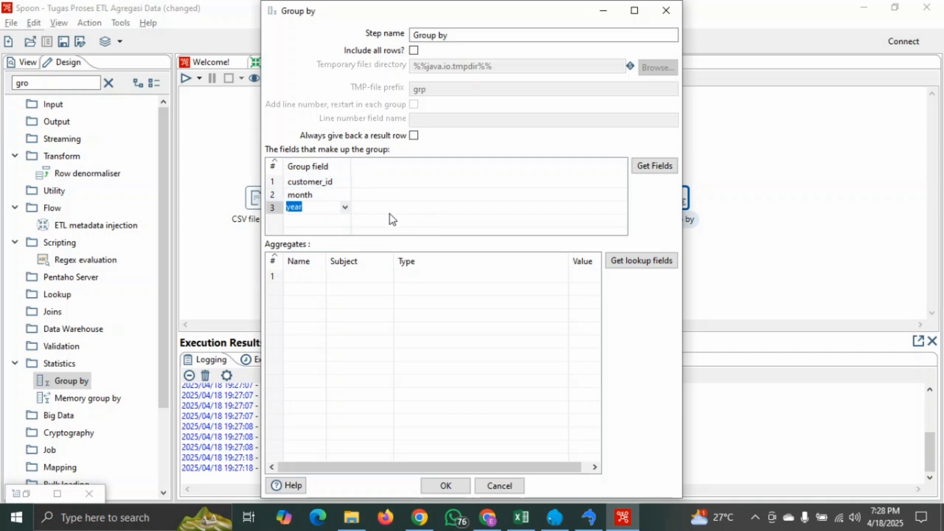
Step: Add an aggregate named TotalTransaction with tran_amount as its subject
left_click(305, 276)
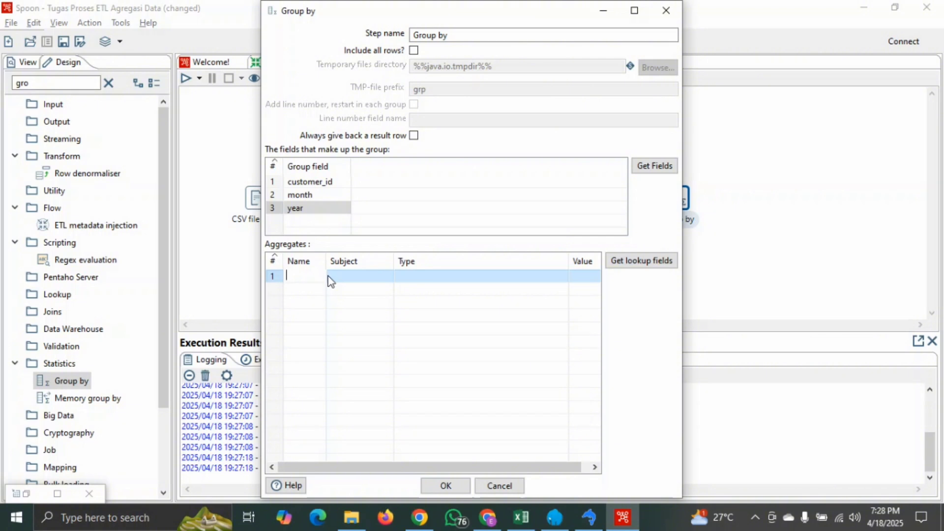
type("TotalTrans")
key("BackSpace")
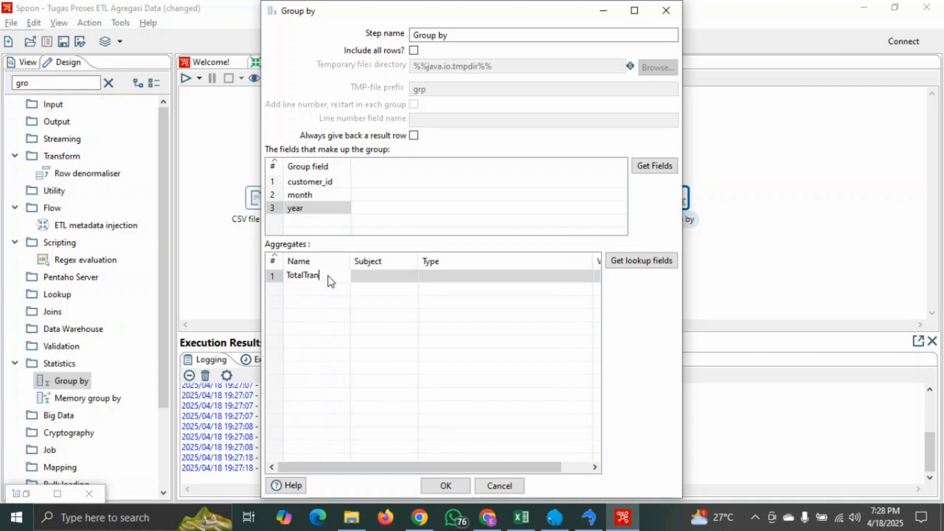
type("saction")
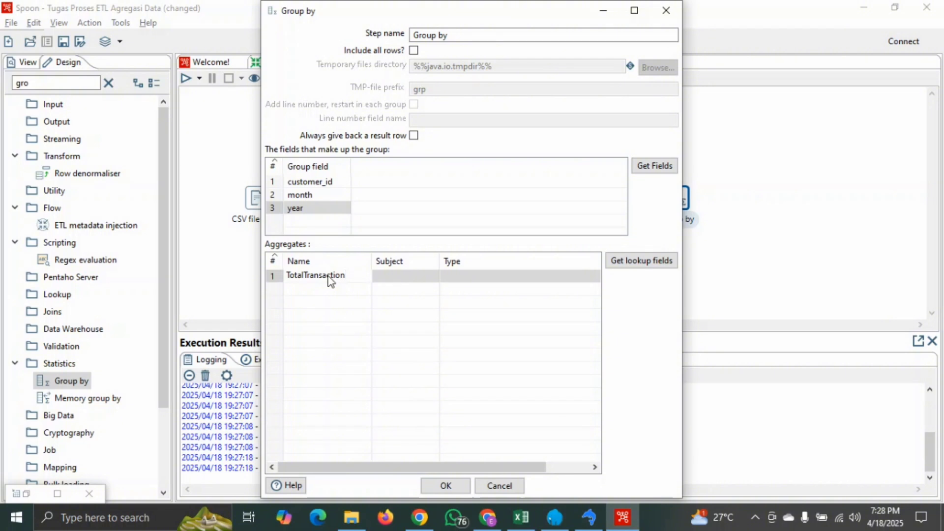
left_click(432, 281)
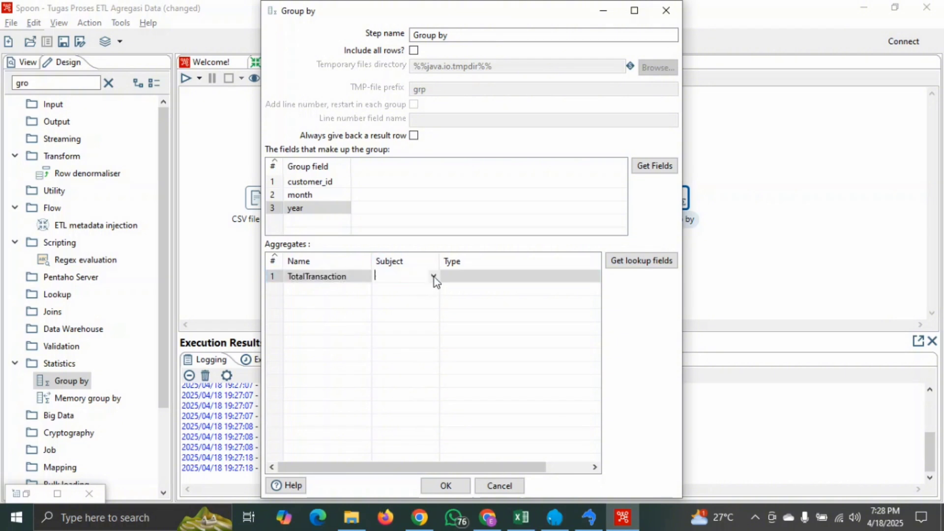
left_click(433, 275)
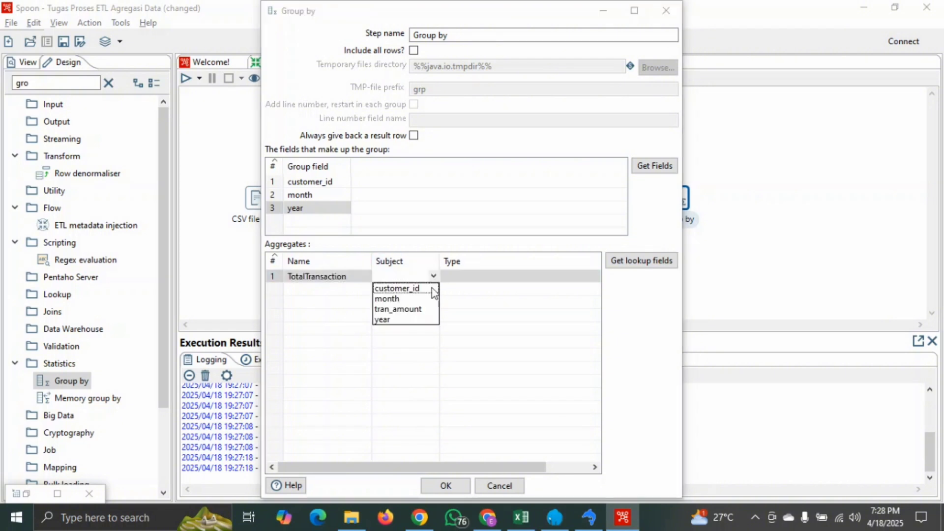
left_click(408, 308)
Step: Set the TotalTransaction aggregate type to a sum, accept the Group by settings and dismiss the sorting notice
left_click(480, 275)
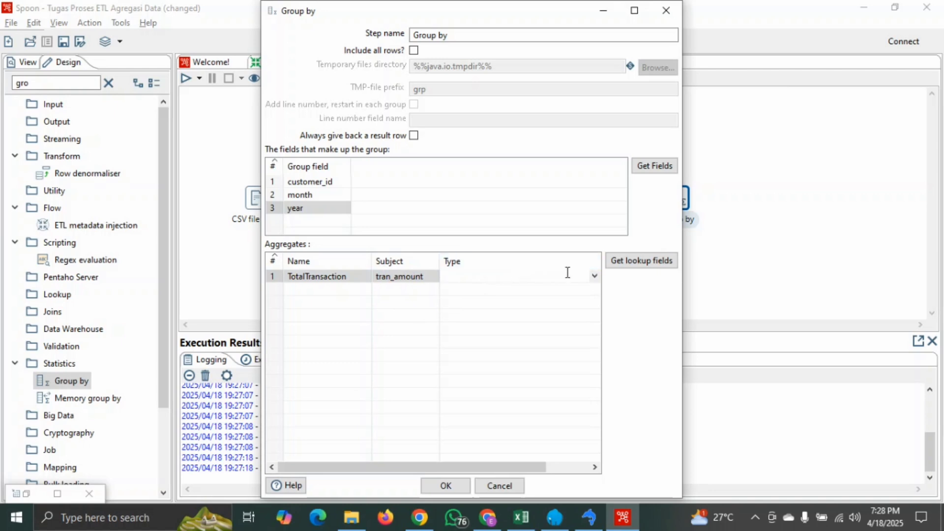
left_click(594, 276)
left_click(471, 56)
left_click(452, 487)
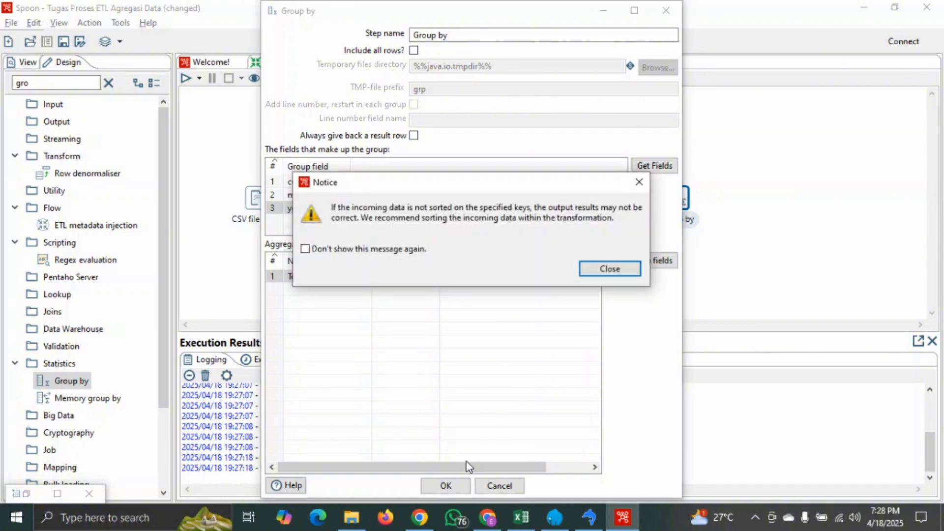
left_click(610, 270)
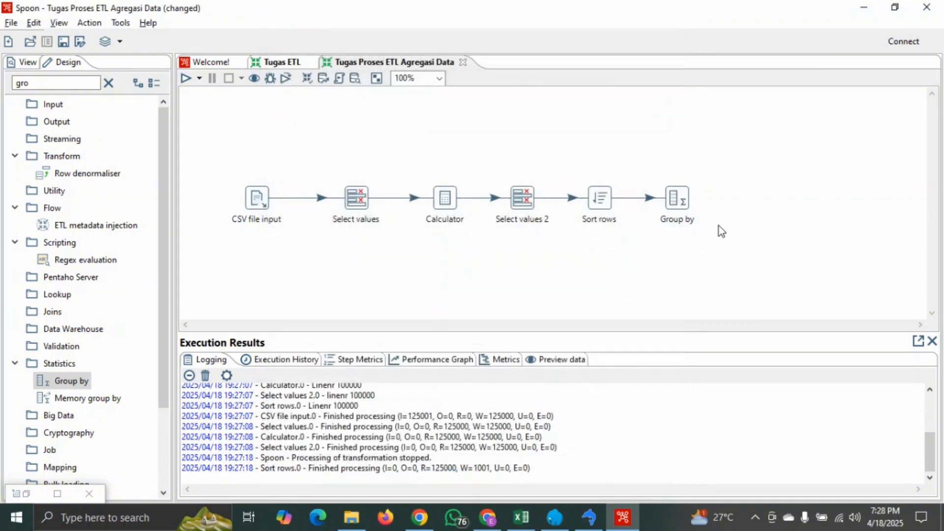
Step: Preview the rows of the Group by step to check TotalTransaction per customer, month and year
right_click(677, 199)
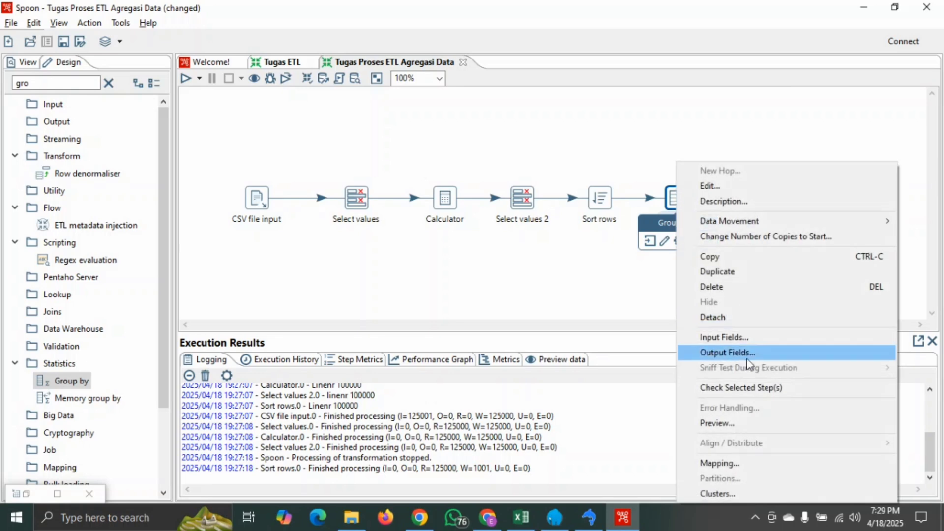
left_click(732, 423)
left_click(396, 380)
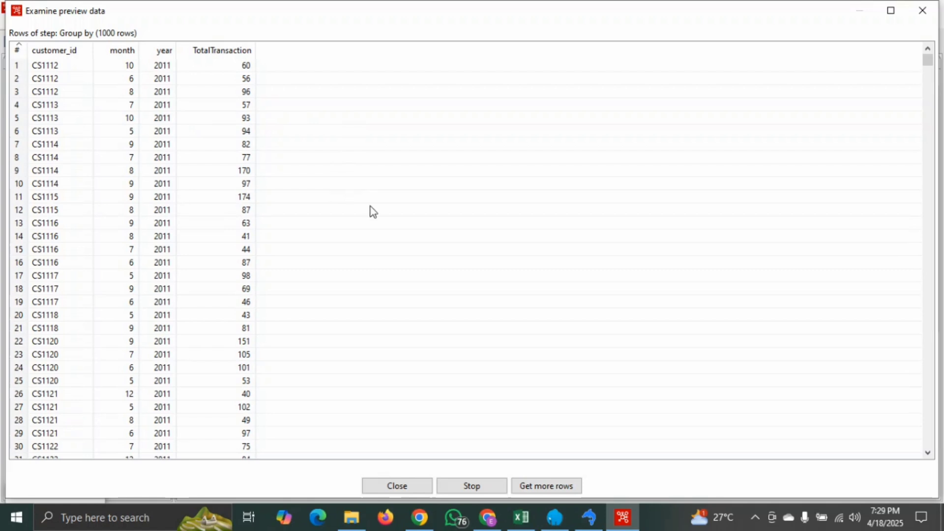
Step: Close the Group by preview, add a Table output step to the canvas and link Group by to it
left_click(481, 487)
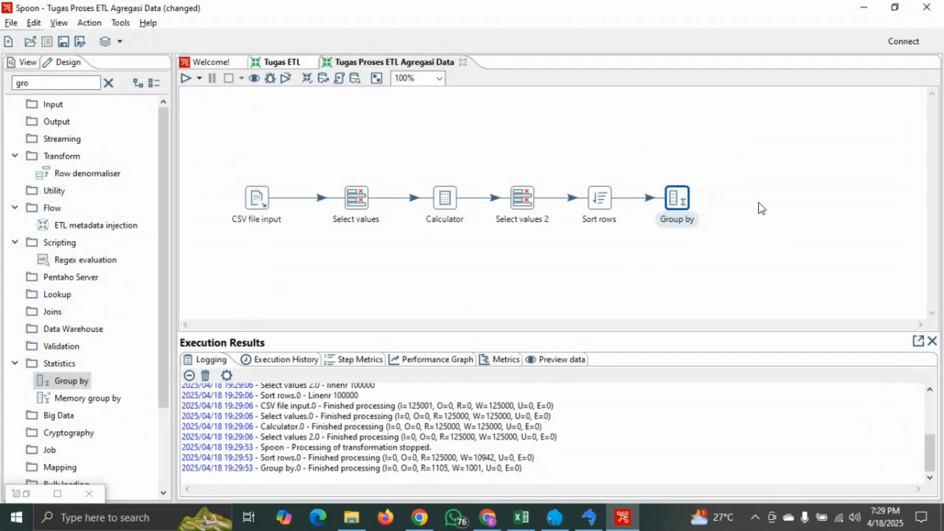
left_click(734, 205)
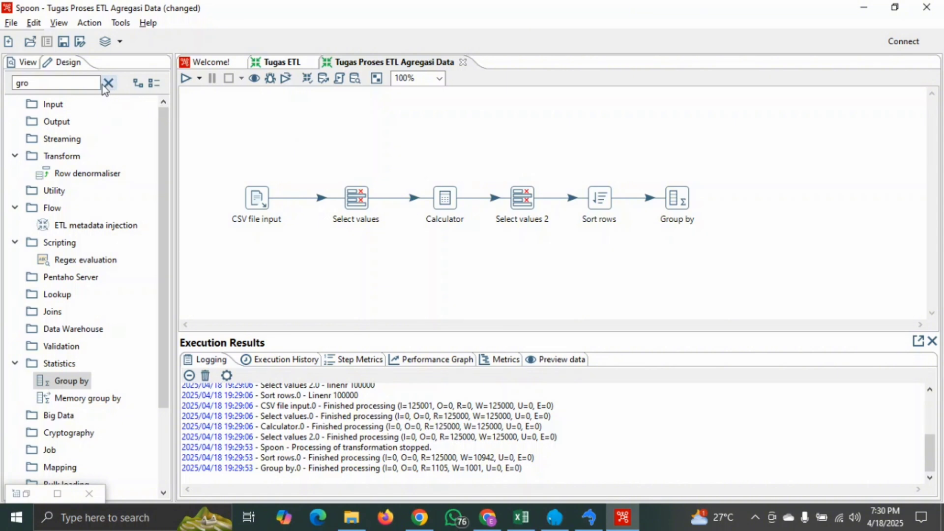
left_click_drag(102, 84, 6, 89)
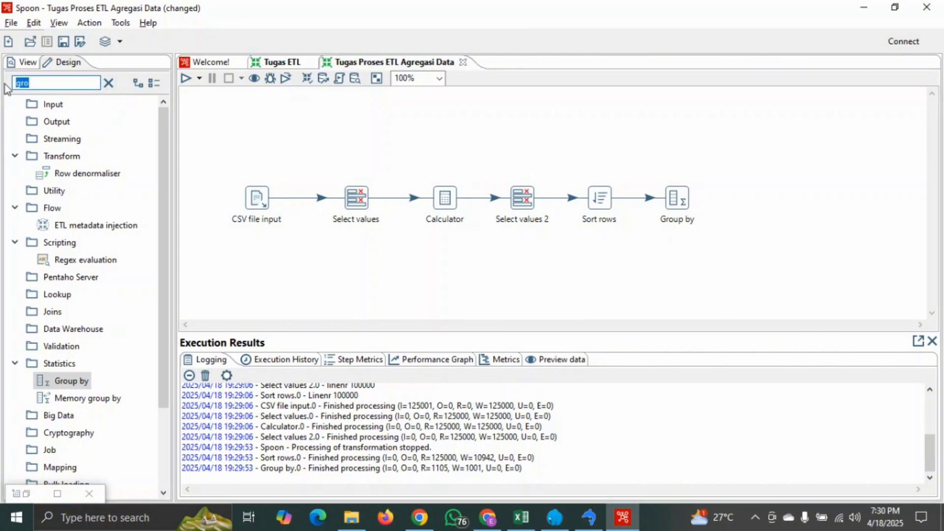
type("table")
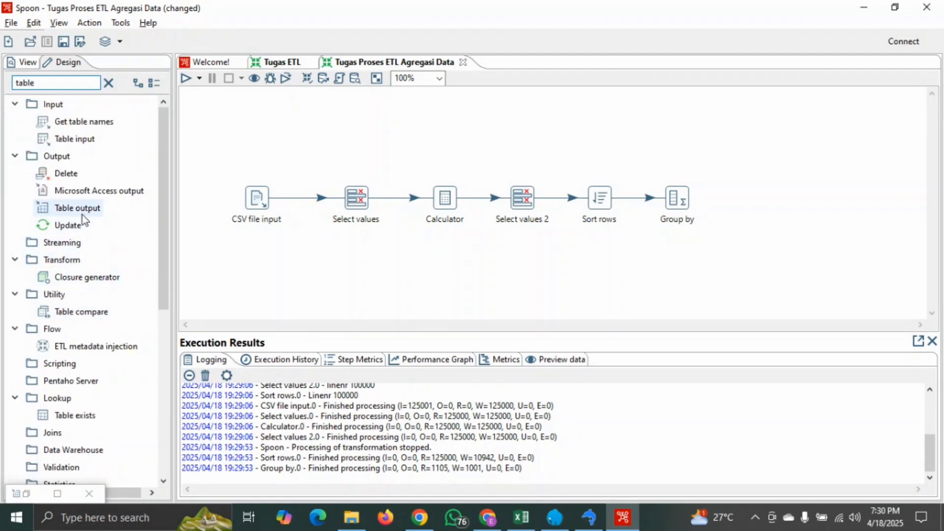
left_click_drag(79, 210, 777, 255)
mouse_move(694, 249)
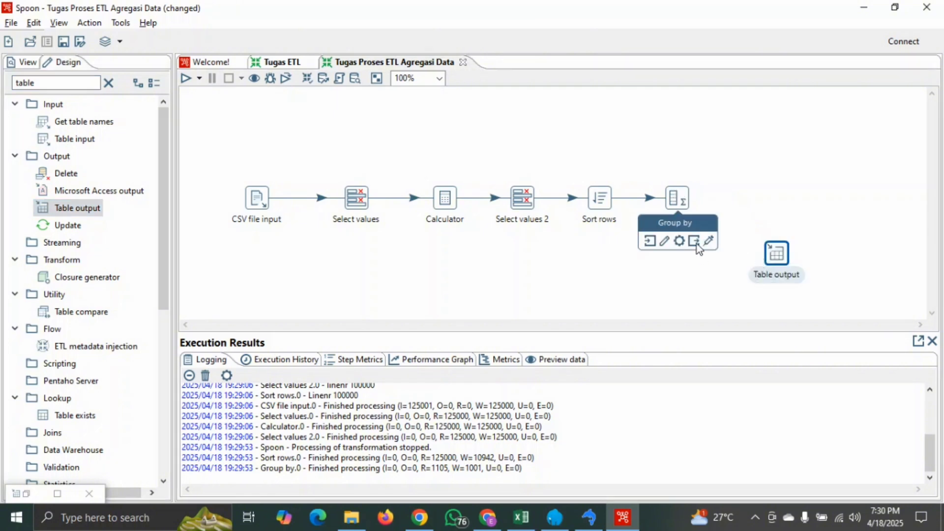
left_click_drag(696, 246, 782, 263)
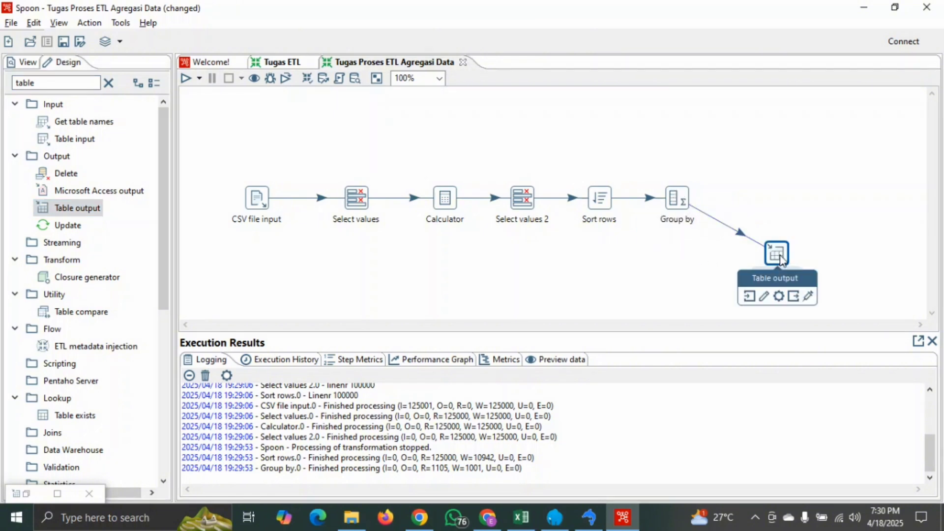
Step: In the Table output step, keep the database lokal connection and choose fakta_penjualan as the target table
double_click(775, 255)
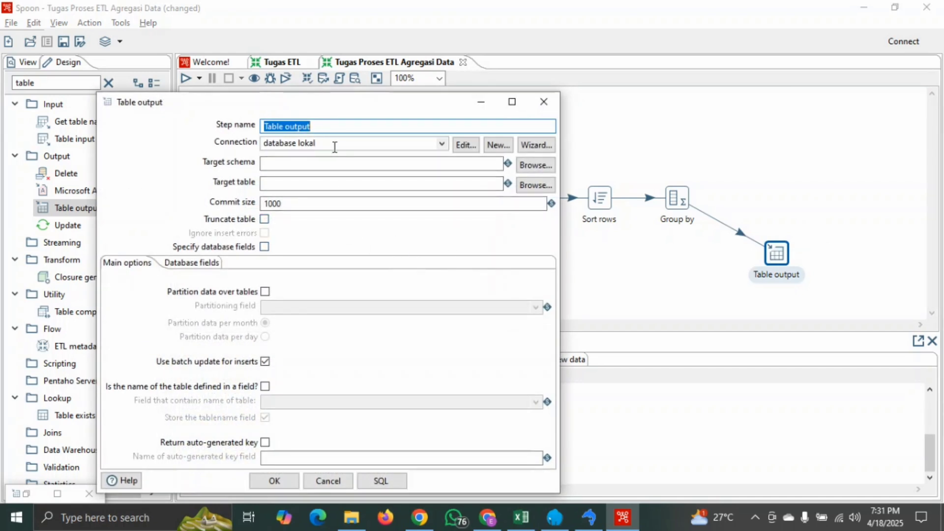
left_click(444, 146)
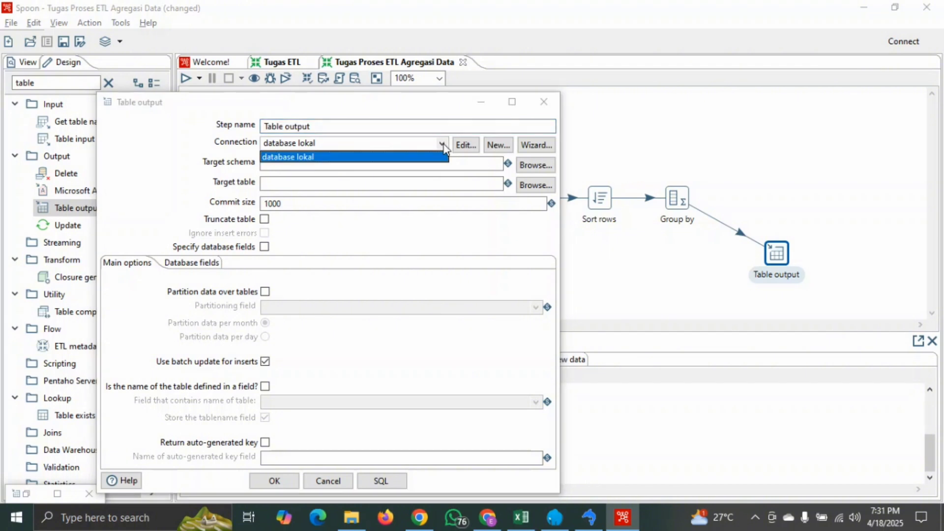
left_click(444, 147)
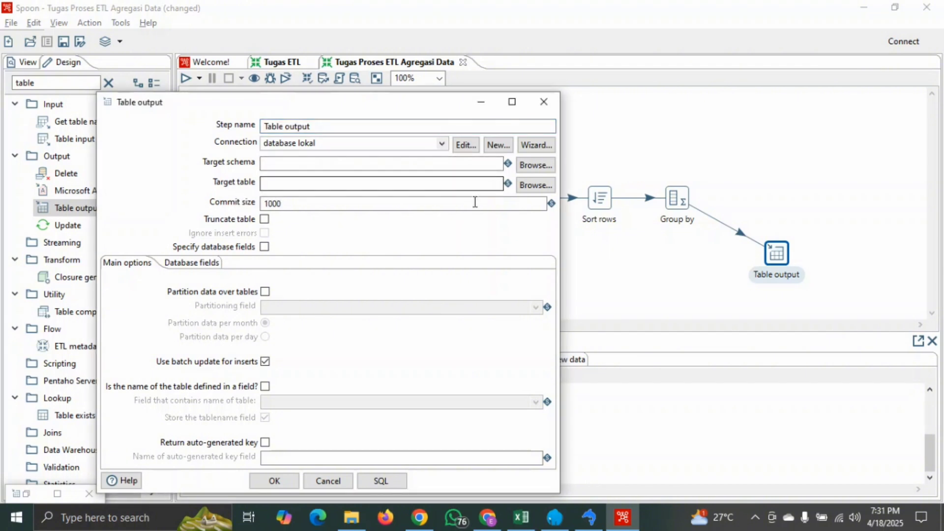
left_click(536, 185)
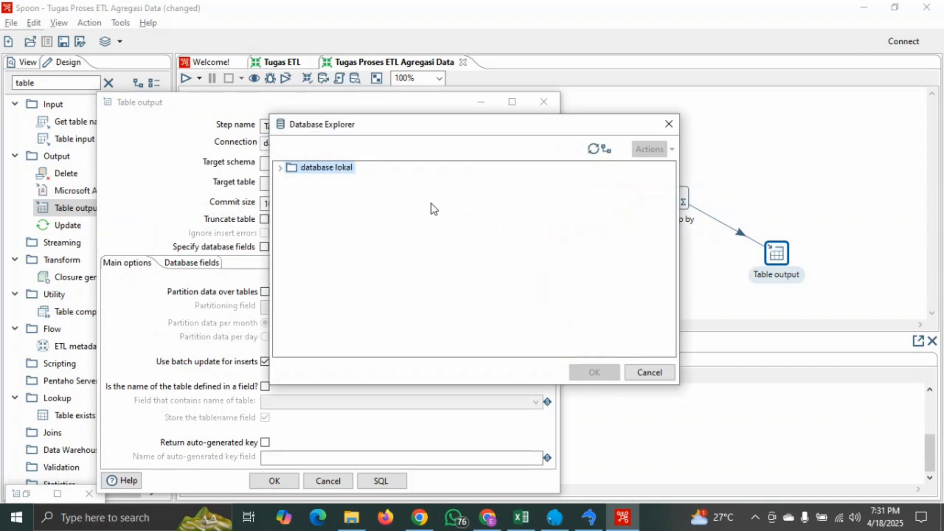
left_click(280, 167)
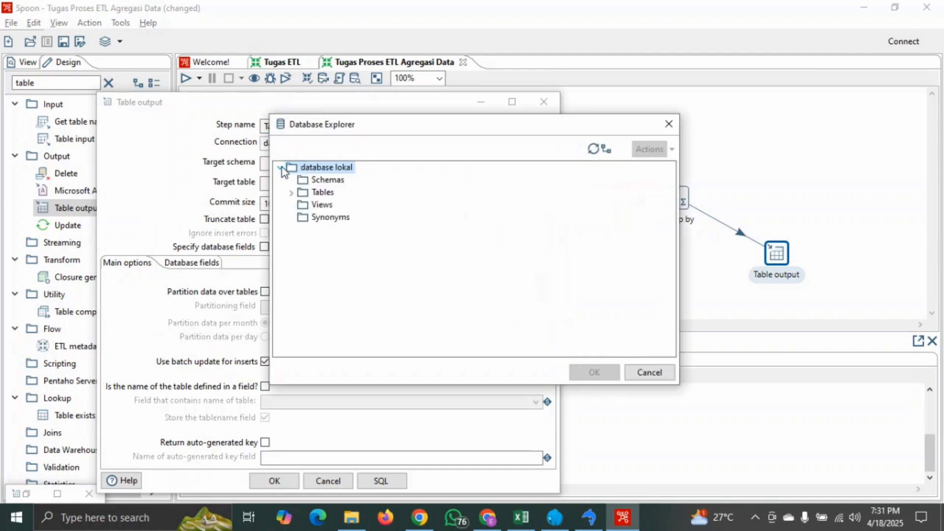
left_click(291, 192)
left_click(342, 206)
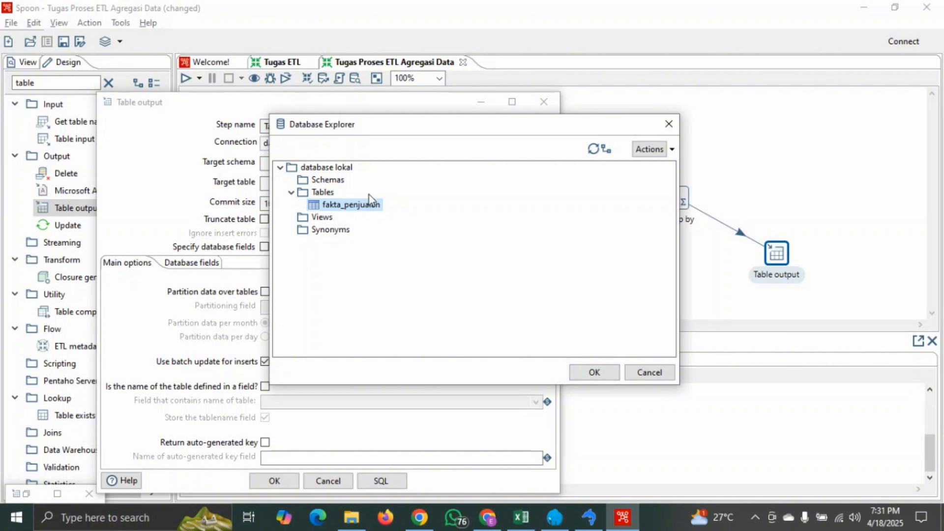
left_click(594, 372)
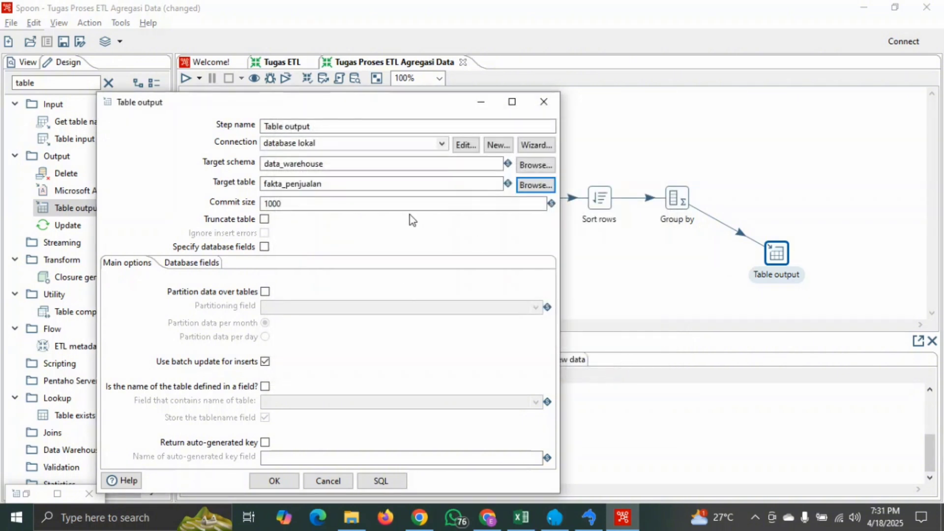
Step: Enable specifying database fields, load the incoming fields as the fields to insert, and accept the Table output settings
left_click(217, 263)
left_click(264, 246)
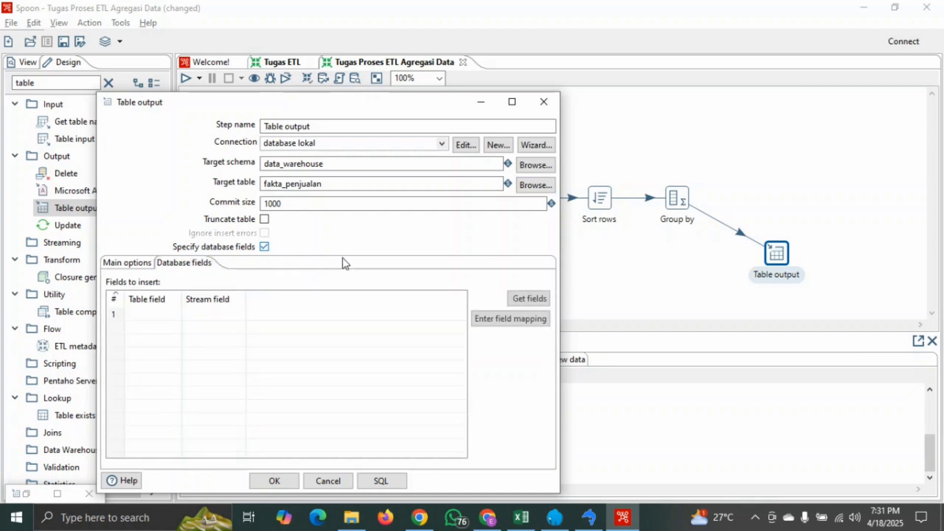
left_click(539, 302)
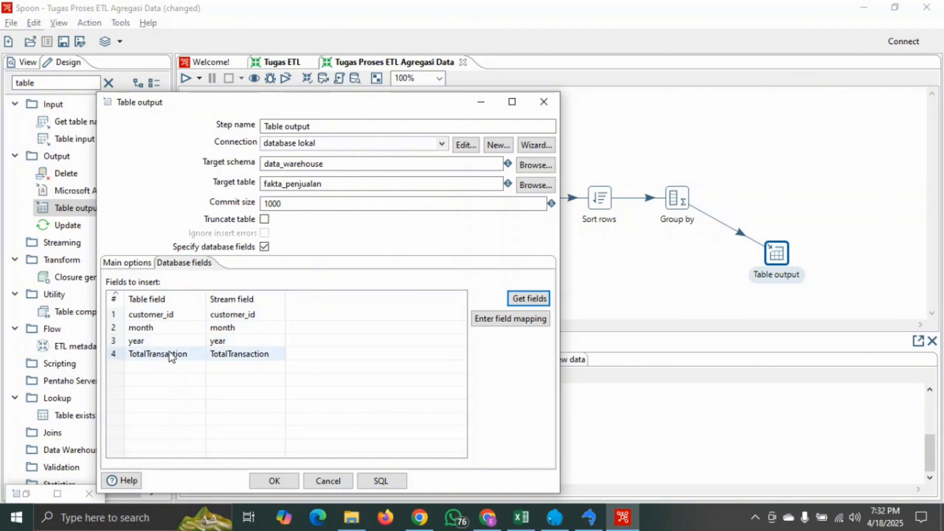
left_click(284, 480)
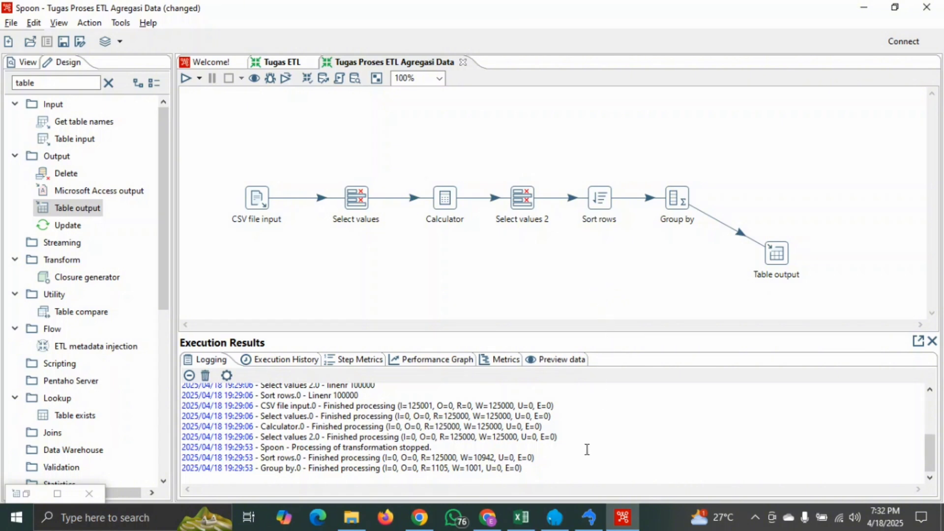
Step: Switch to SQLyog and refresh the fakta_penjualan table data to check its contents before the load
mouse_move(589, 522)
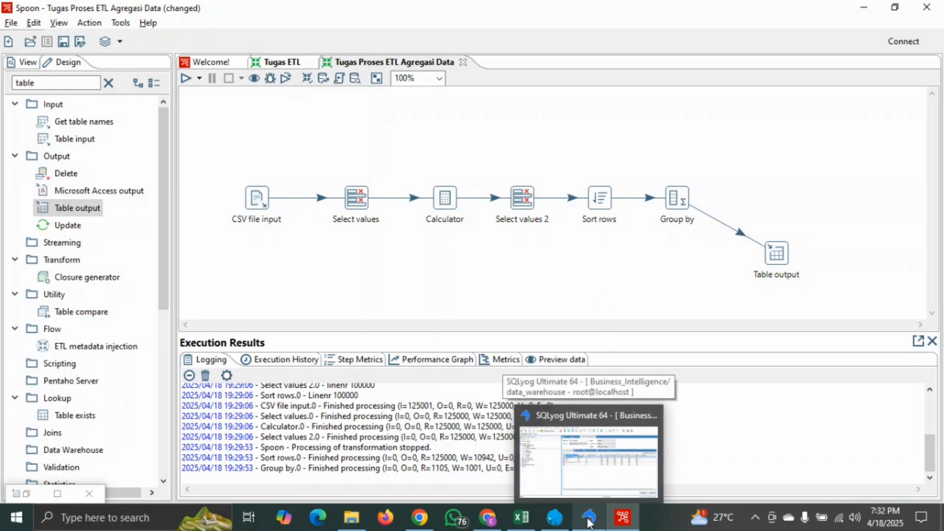
left_click(588, 521)
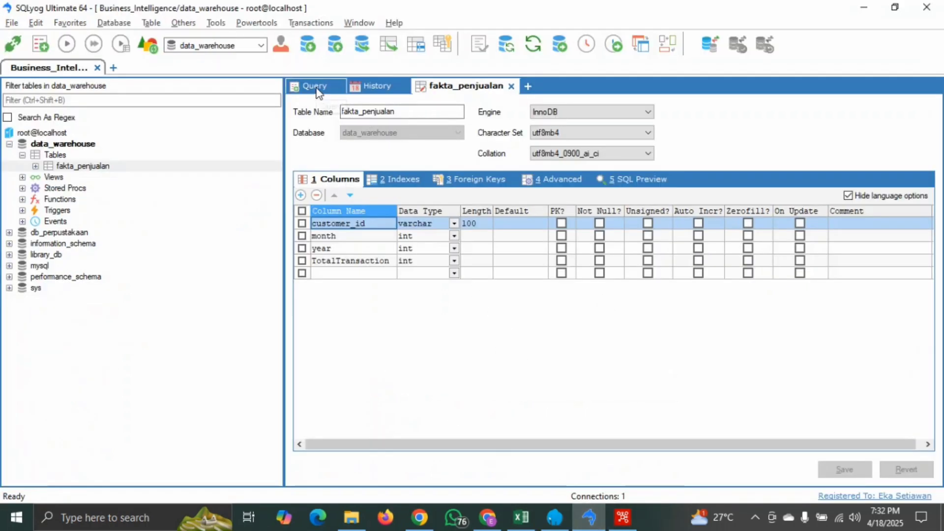
left_click(315, 87)
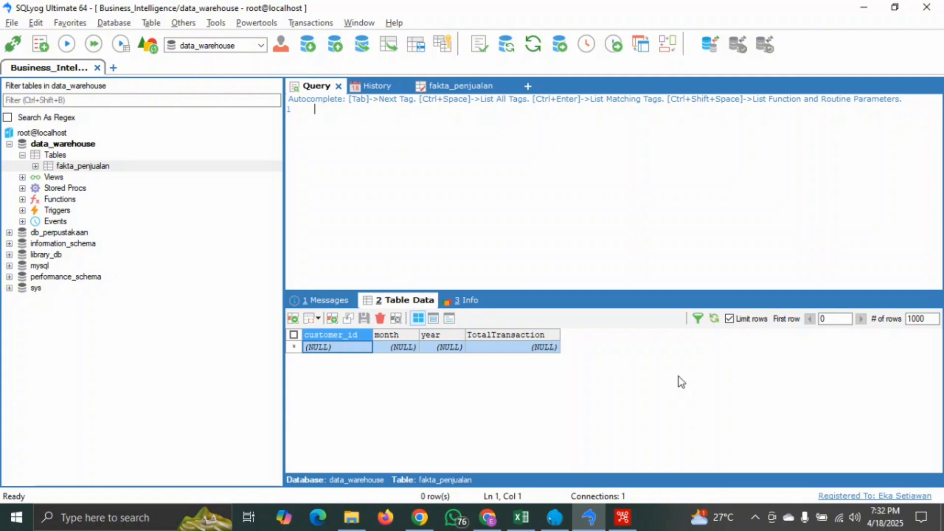
left_click(713, 319)
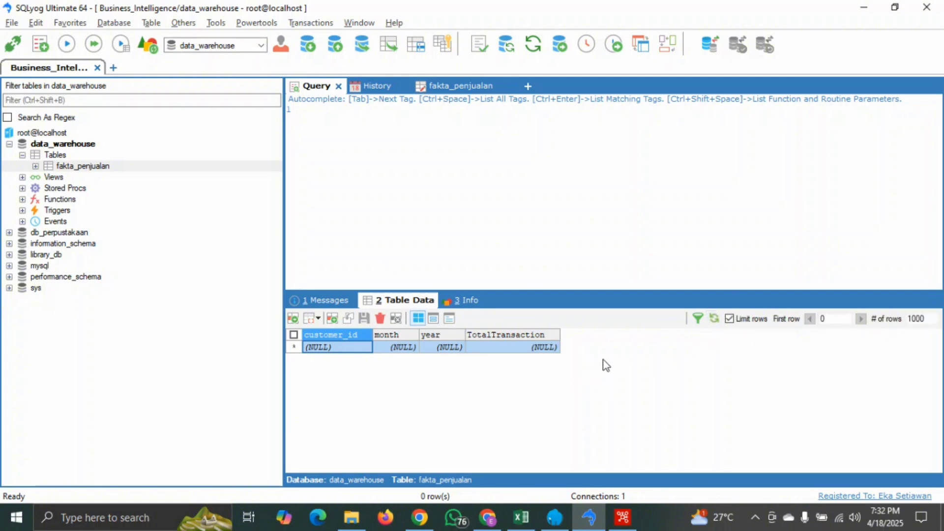
Step: Switch back to Spoon and run the transformation, saving it first
left_click(623, 517)
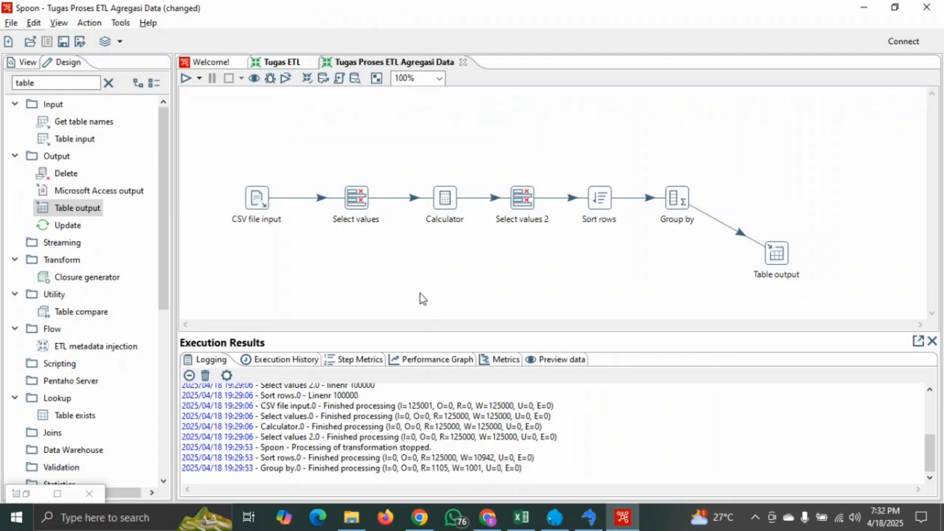
left_click(186, 79)
left_click(632, 387)
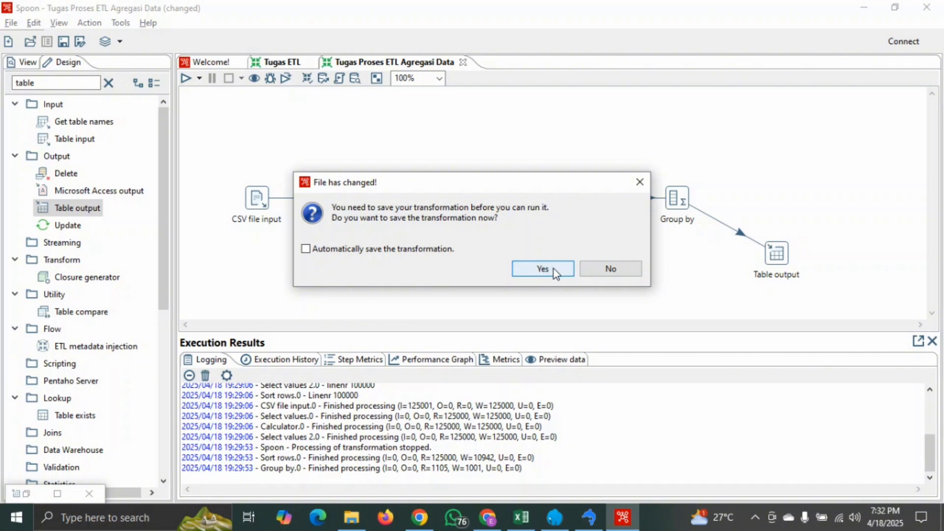
left_click(554, 269)
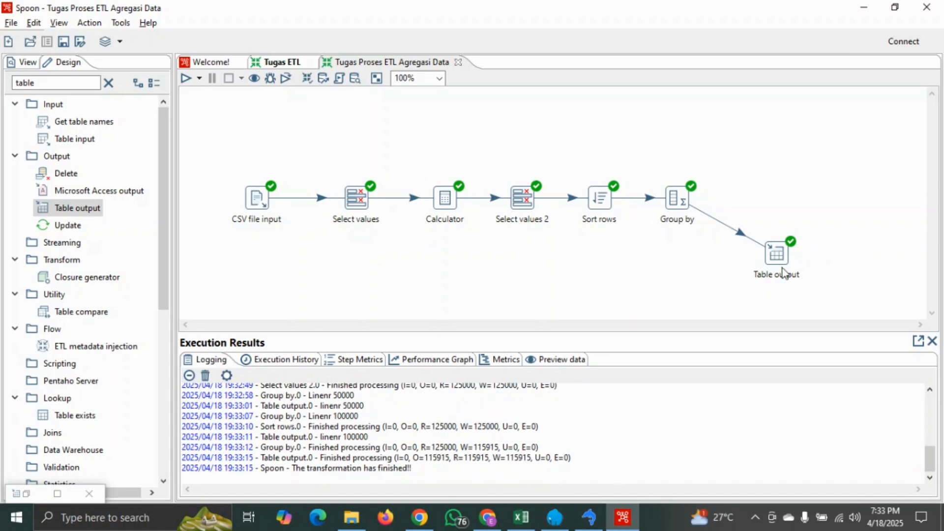
Step: Switch to SQLyog and refresh the fakta_penjualan table data to check the rows loaded by the transformation
left_click(589, 517)
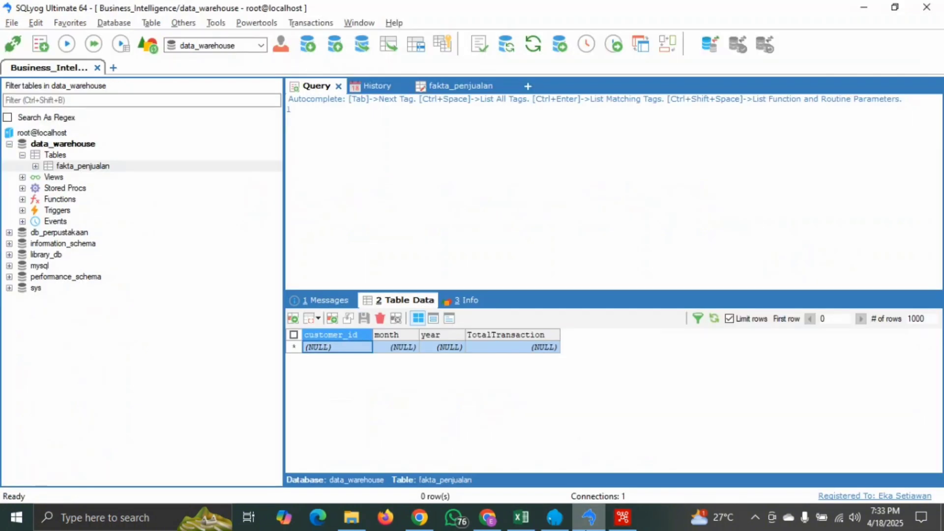
left_click(714, 319)
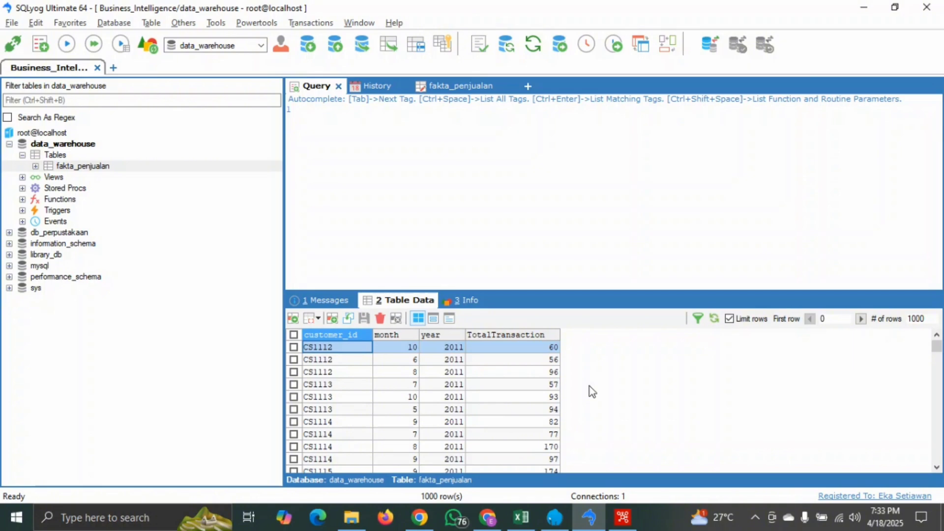
left_click(488, 517)
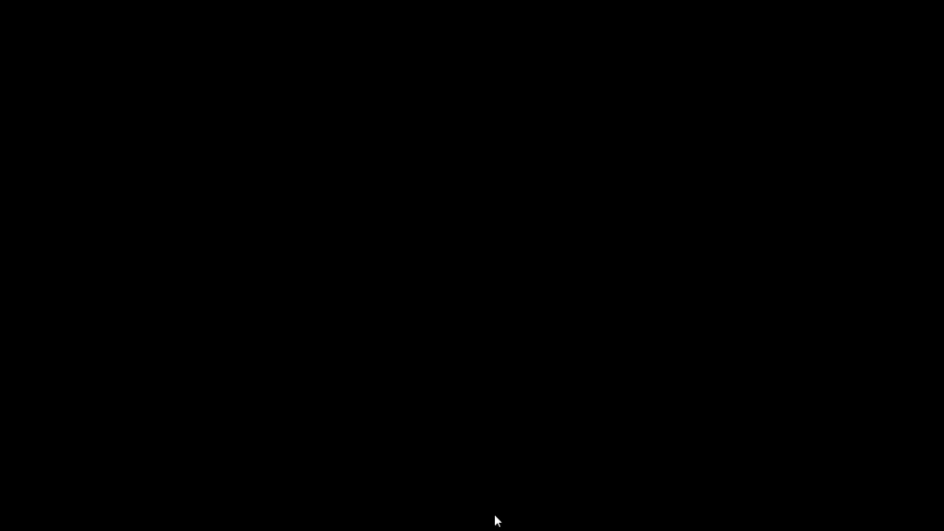
left_click(718, 333)
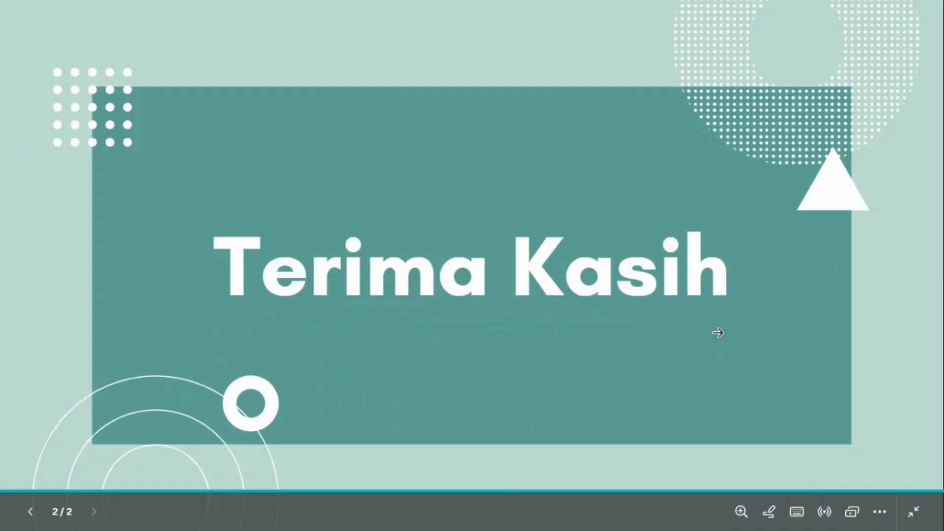